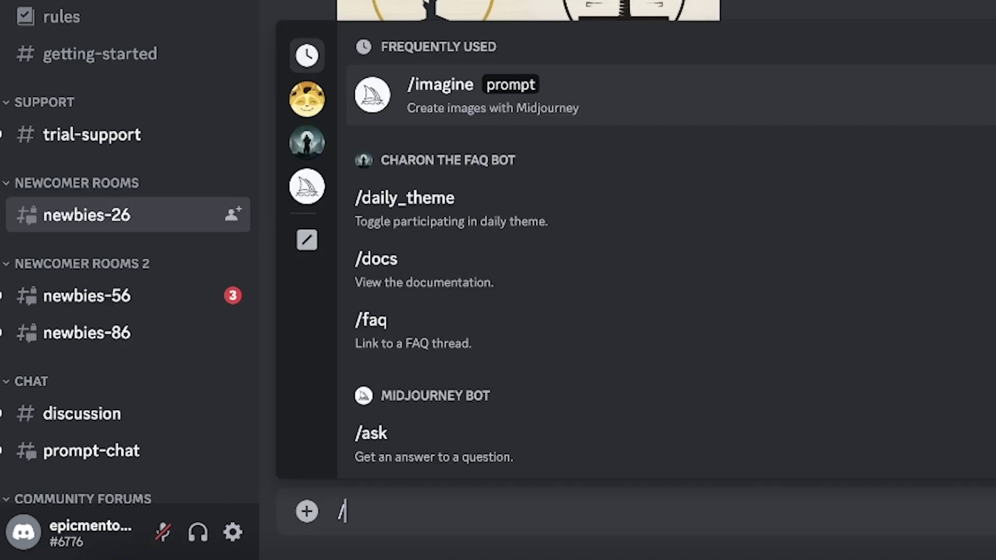
Start an /imagine command in the newbies-26 channel with the prompt "a cat wearing a headset with glass and a".
key("Tab")
type("a ca")
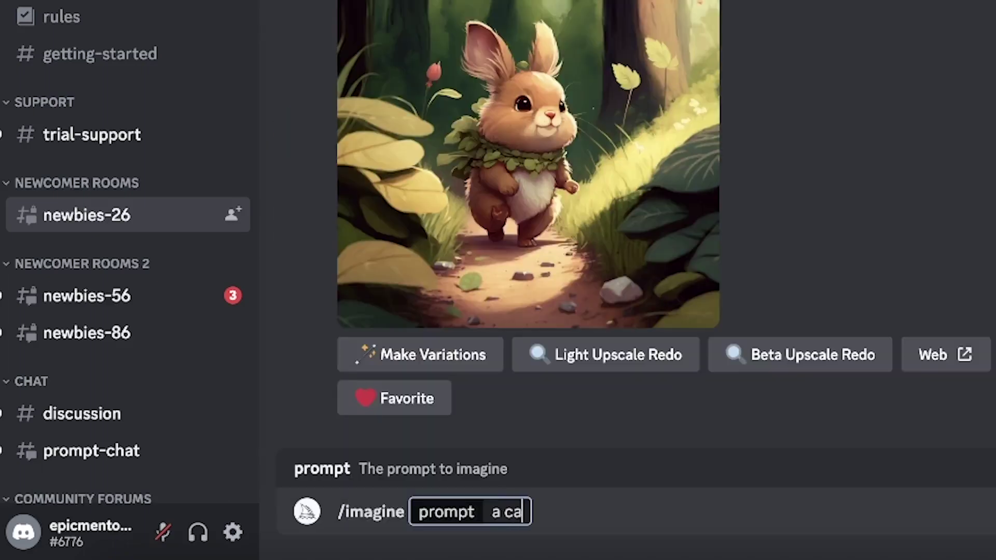
type("t wearing a headset with glass and a")
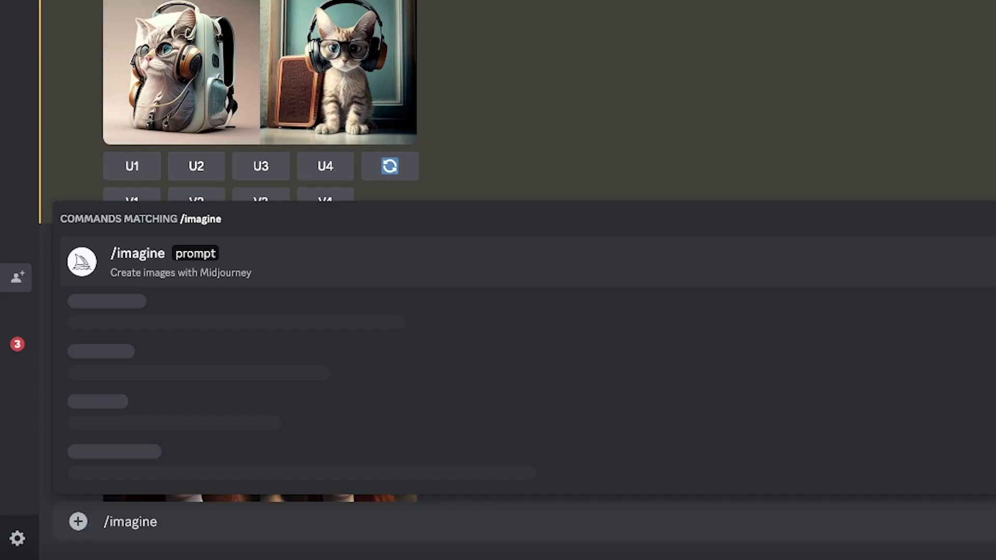
Write a new /imagine prompt, "a cat wearing a headset with glass and a school bag", and begin a "--" parameter.
key("Tab")
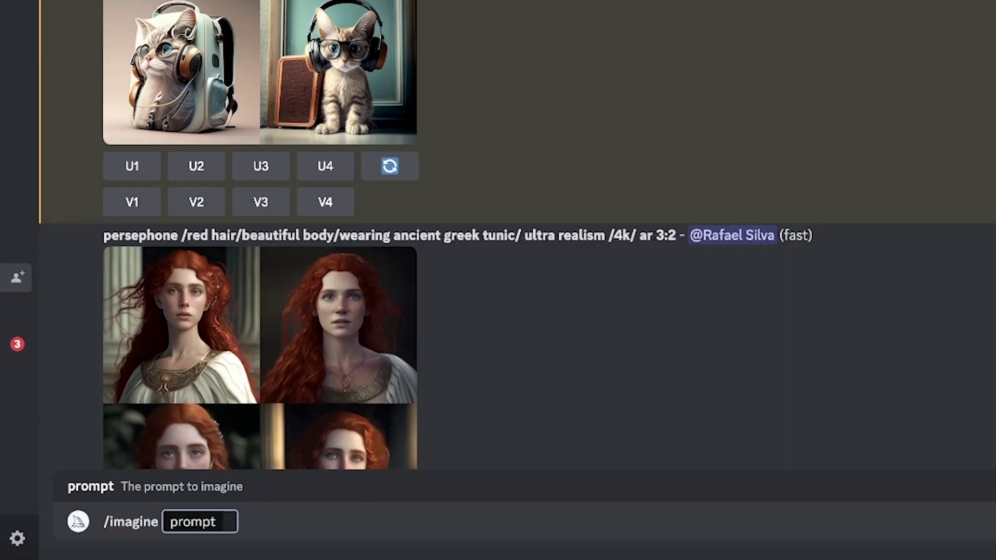
type("a cat wearing a headset with glass and a school bag")
type("--")
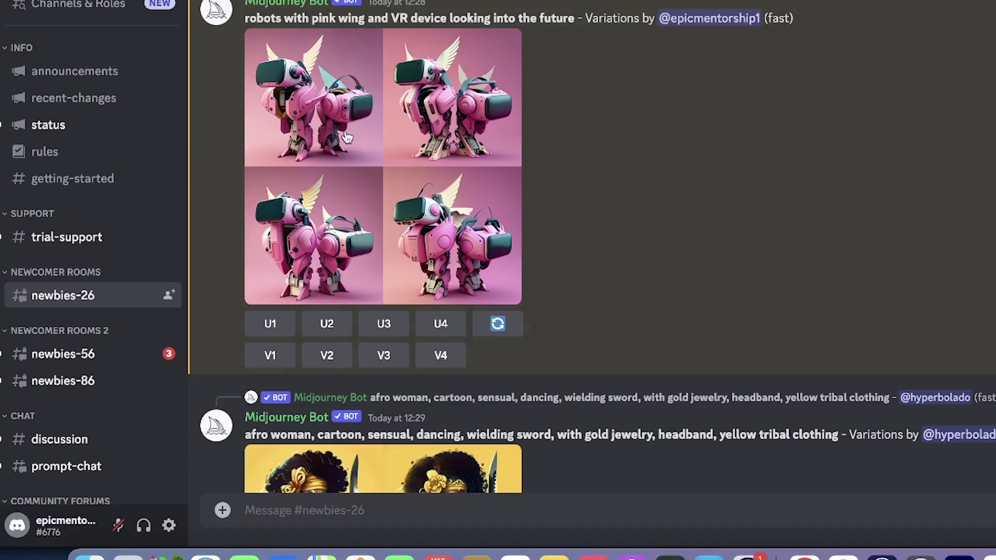
Review the pink-winged VR robot variations in the channel and the upscaled images in the Midjourney web gallery.
left_click(346, 137)
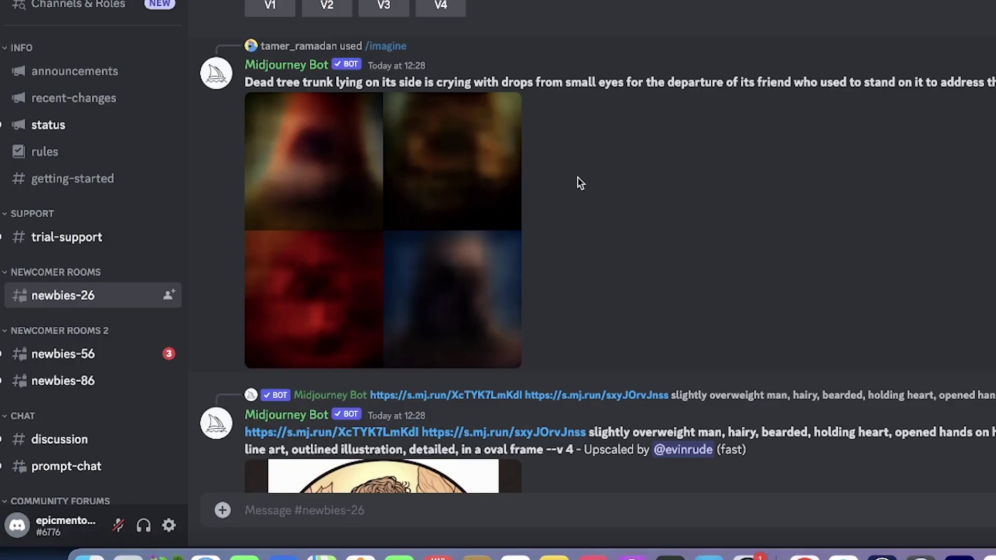
scroll(580, 182, "up", 15)
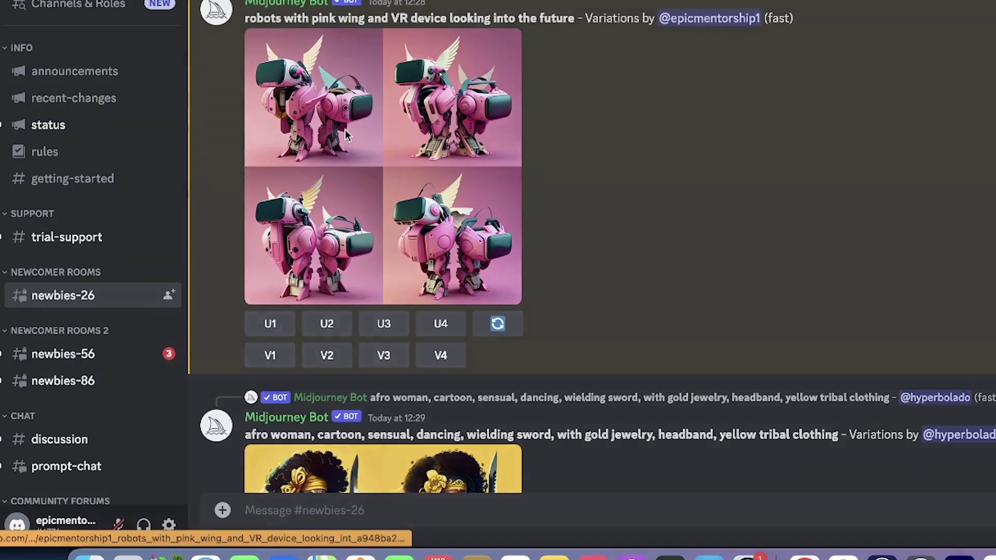
left_click(345, 133)
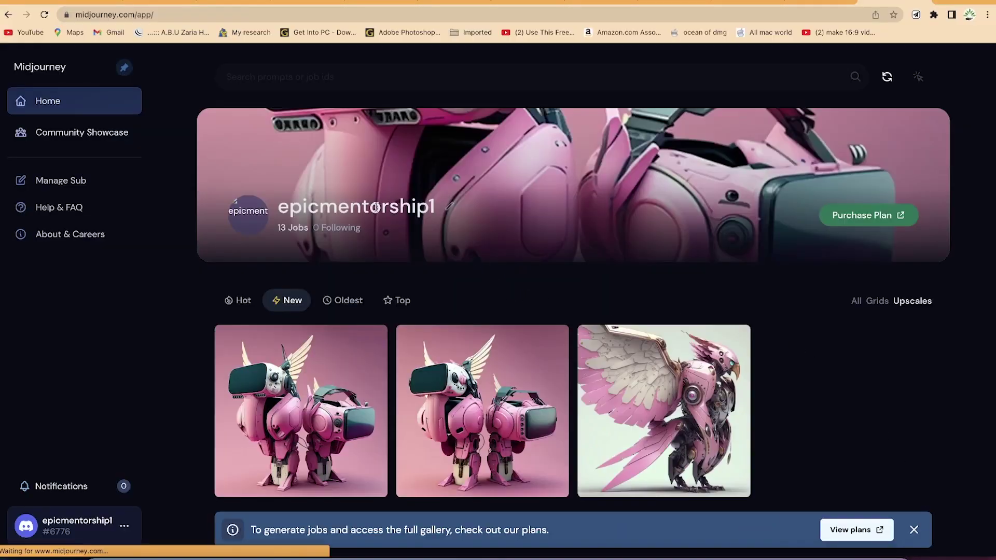
mouse_move(322, 346)
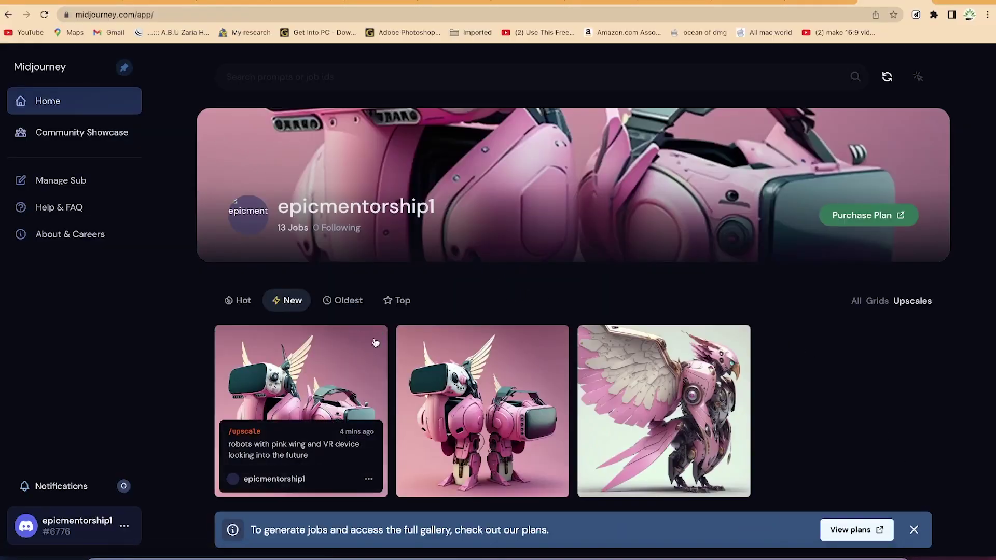
mouse_move(353, 352)
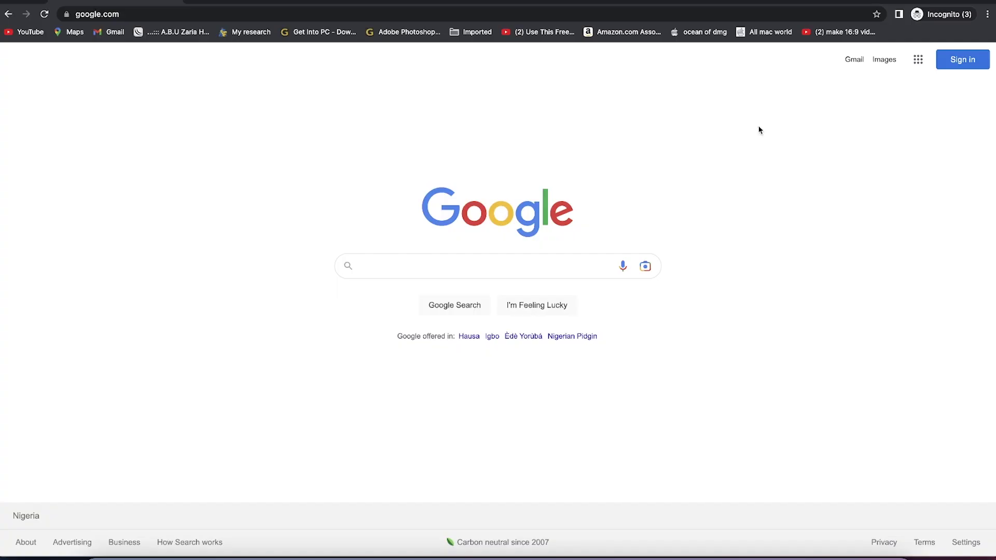
Search Google for Midjourney and open the Join the Beta invitation from its website.
type("md")
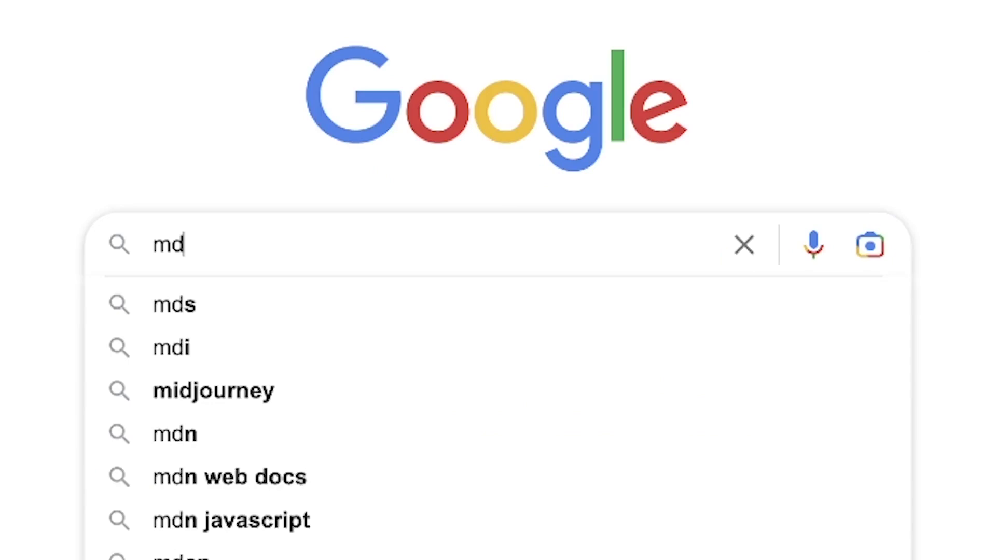
key("BackSpace")
type("idjou")
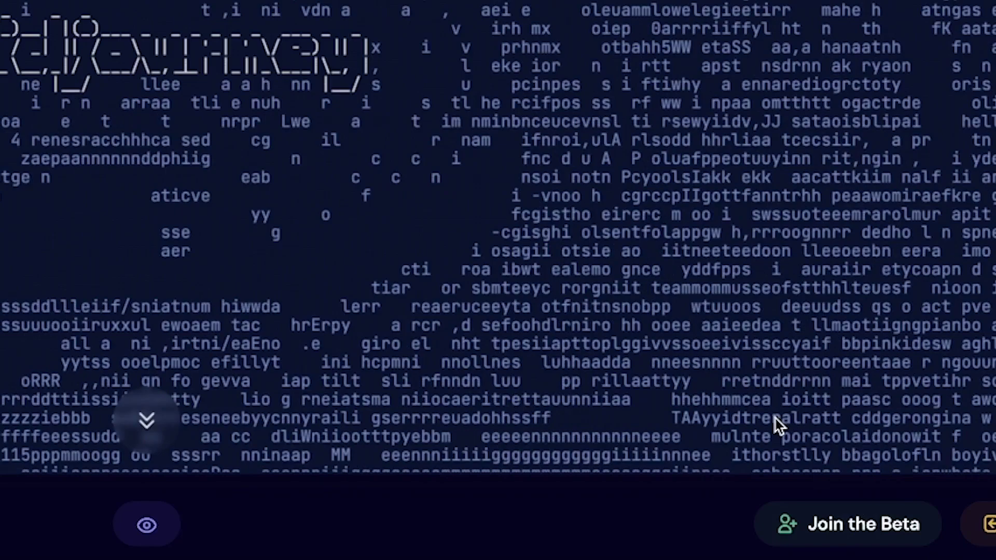
left_click(776, 418)
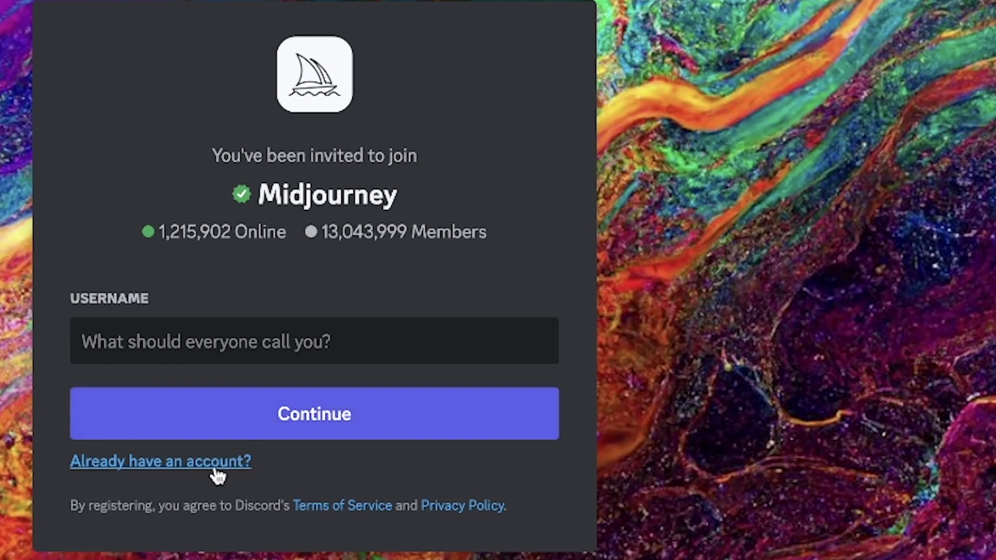
Log in to the Midjourney Discord invitation with an existing account, filling in the saved e-mail and account password.
left_click(197, 466)
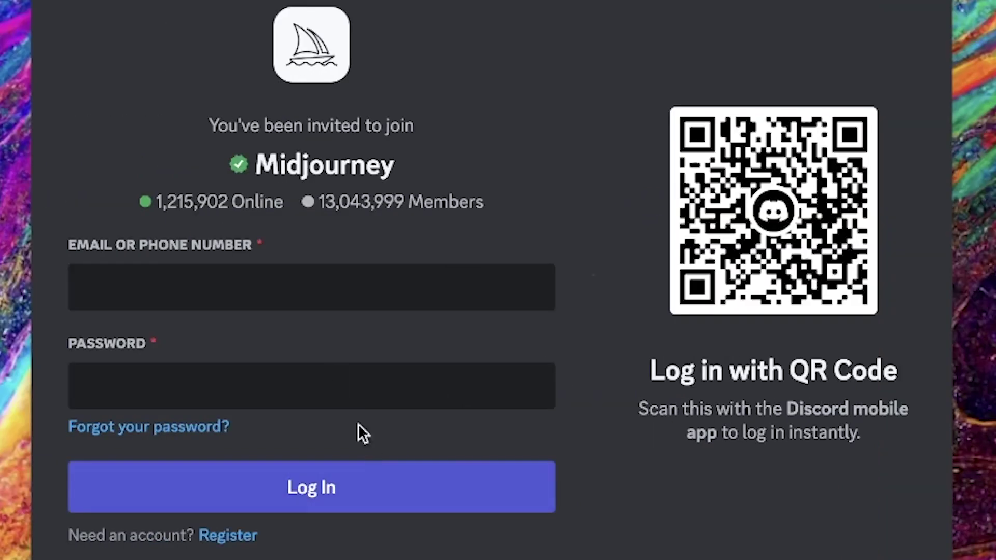
left_click(306, 294)
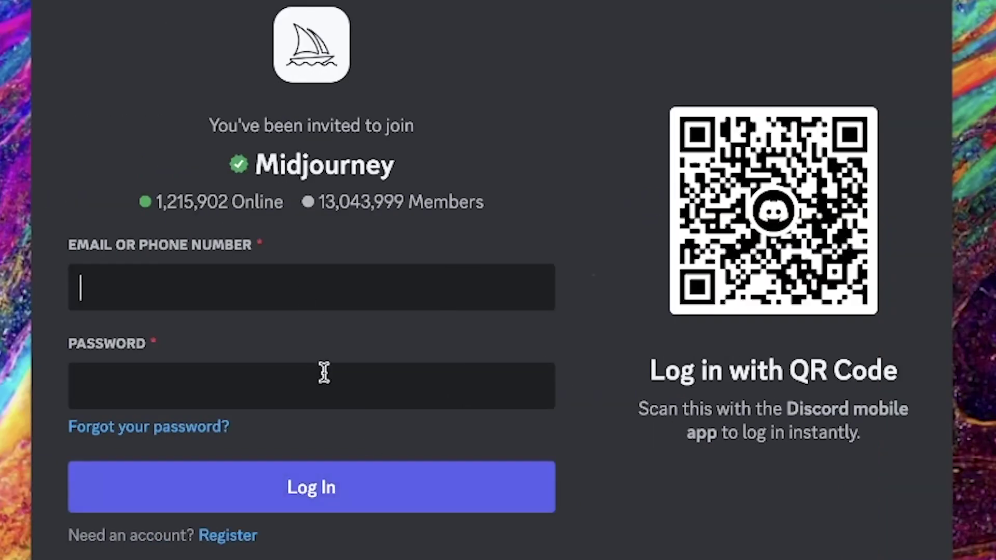
left_click(294, 282)
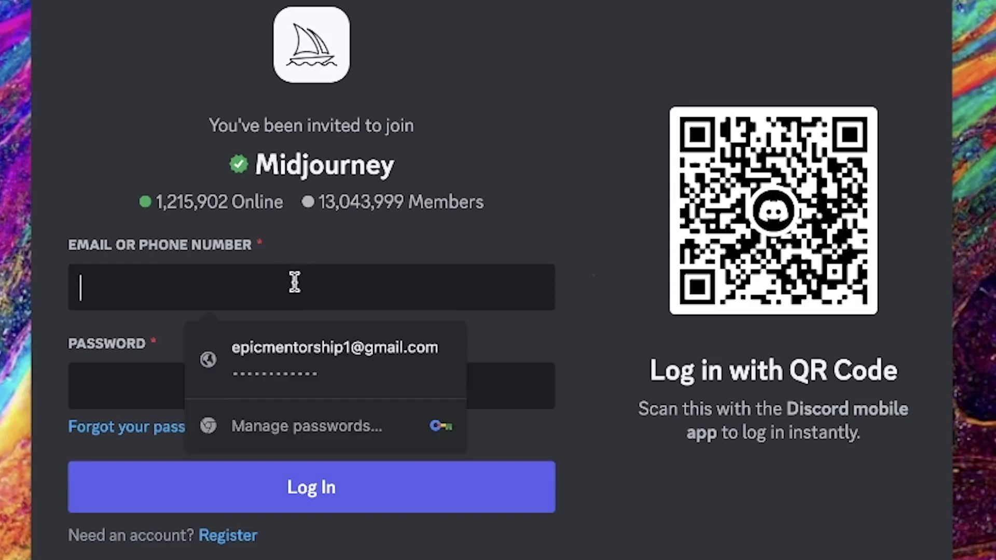
left_click(315, 345)
left_click(370, 488)
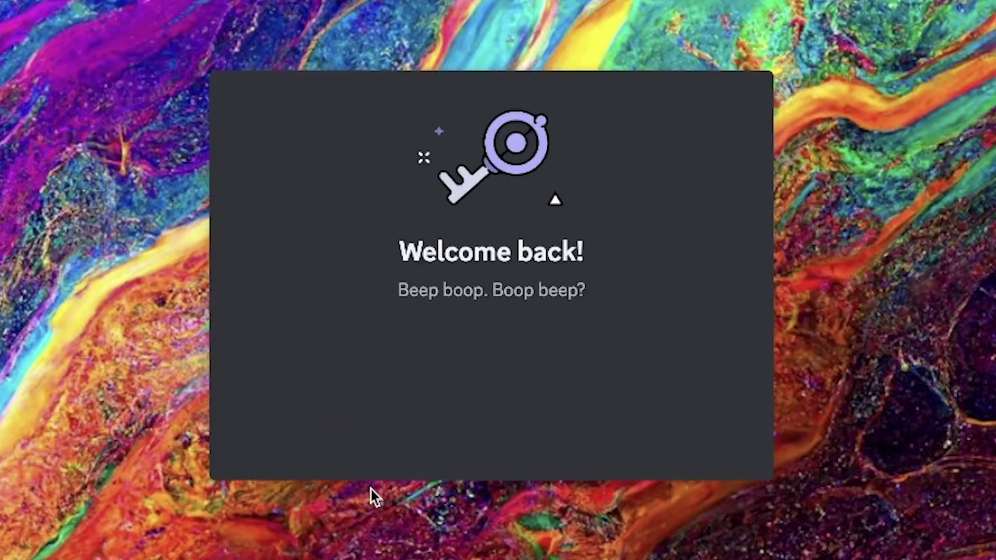
left_click(348, 390)
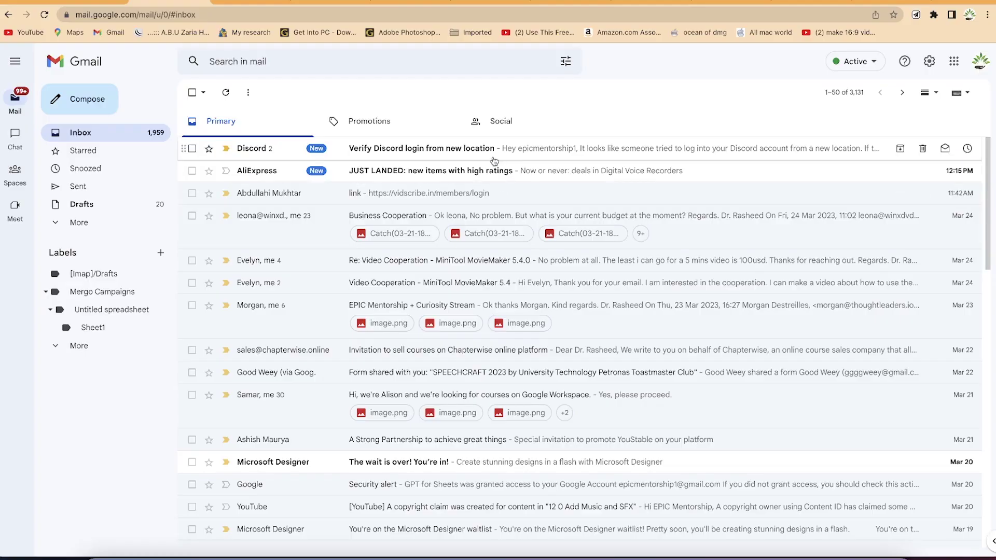
In Gmail, open Discord's e-mail about the login from a new location, verify the login and continue to Discord's login.
left_click(493, 149)
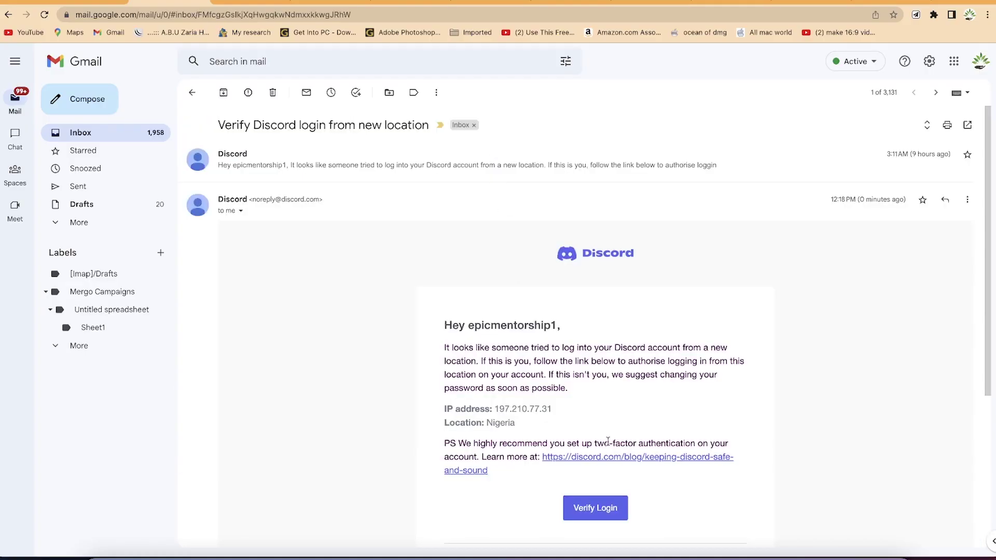
scroll(536, 371, "down", 5)
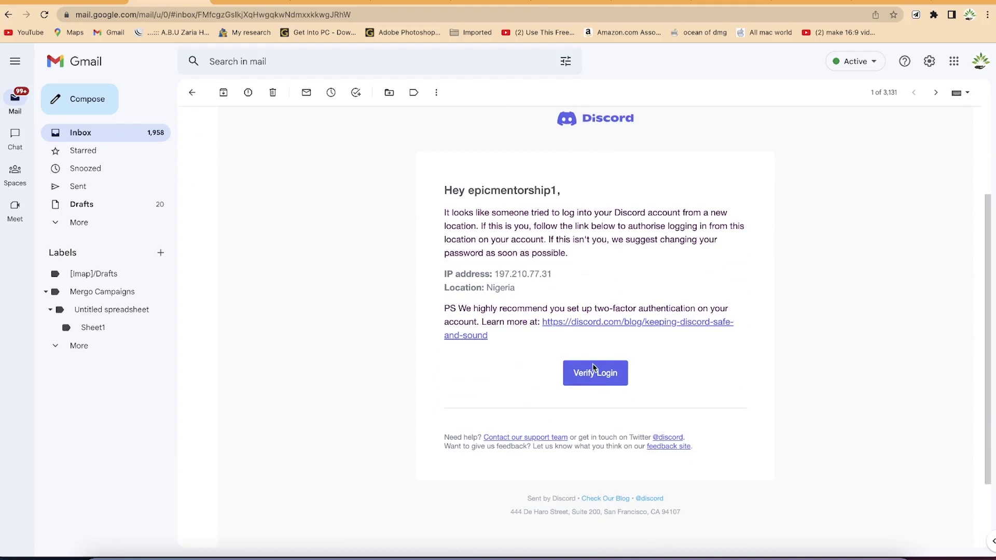
left_click(594, 381)
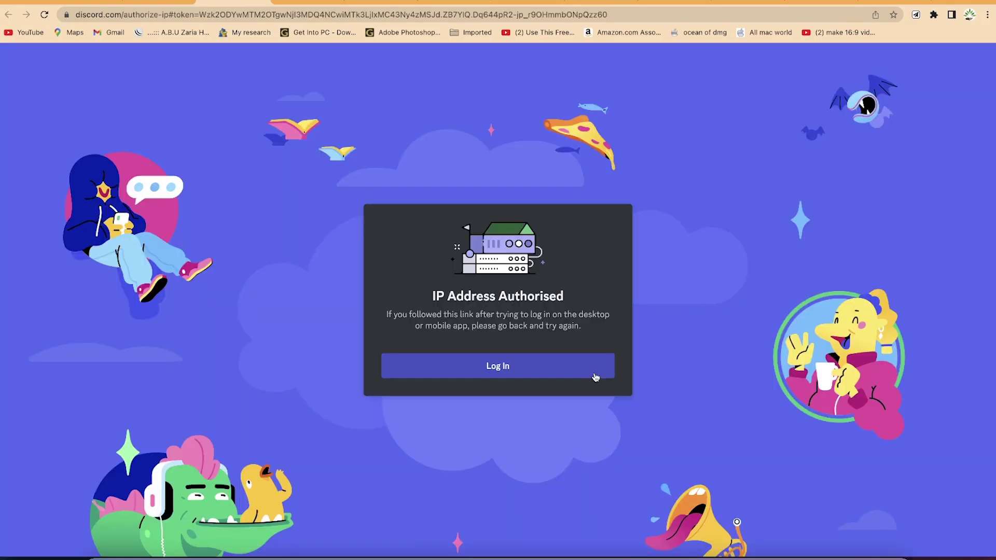
left_click(528, 375)
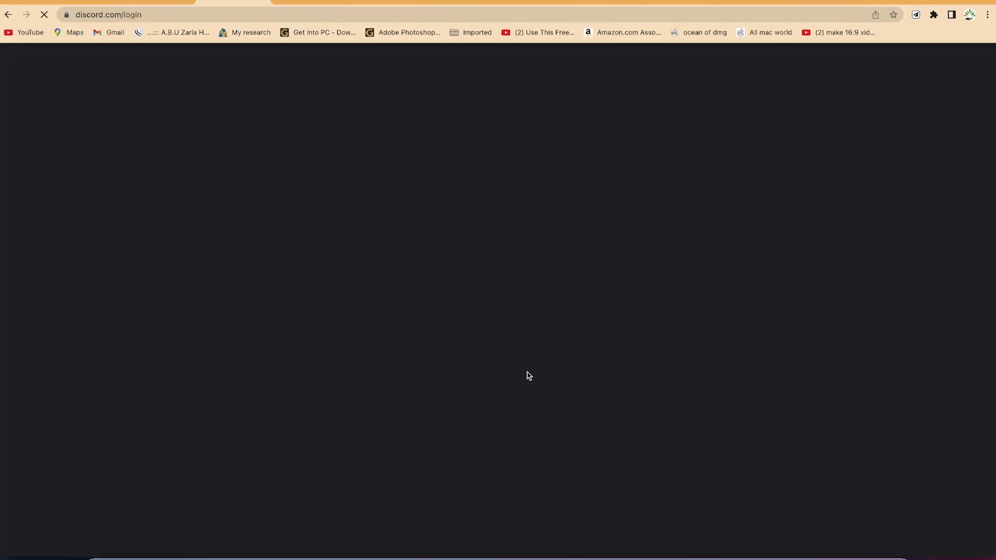
Open the Midjourney server and browse the highlighted community images on its home page.
left_click(16, 99)
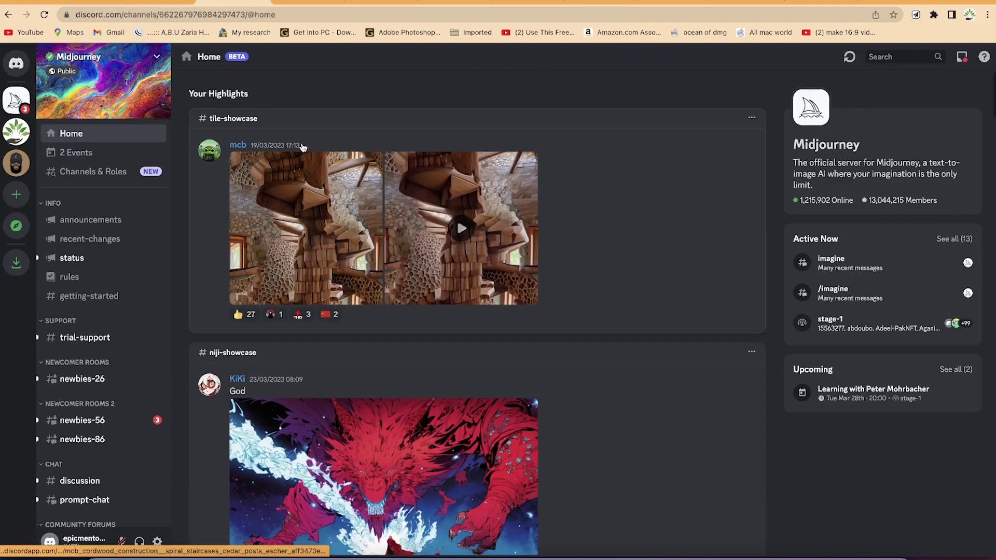
scroll(408, 270, "down", 2)
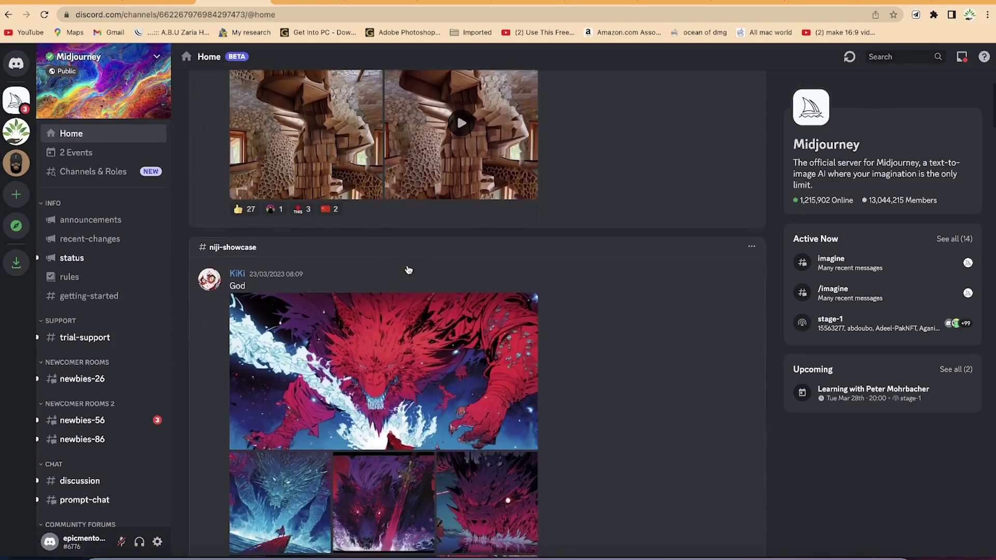
scroll(408, 269, "down", 15)
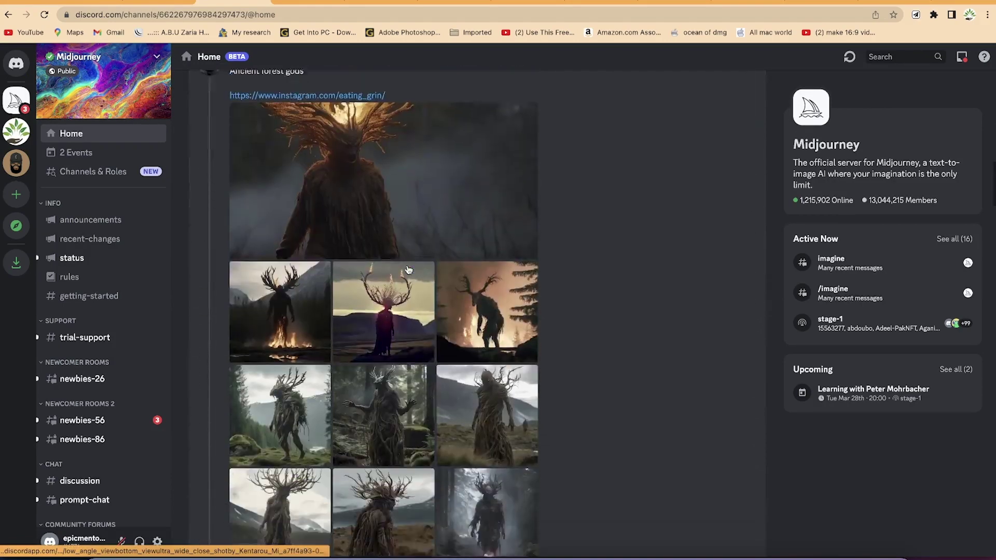
scroll(408, 270, "down", 1)
scroll(408, 269, "down", 20)
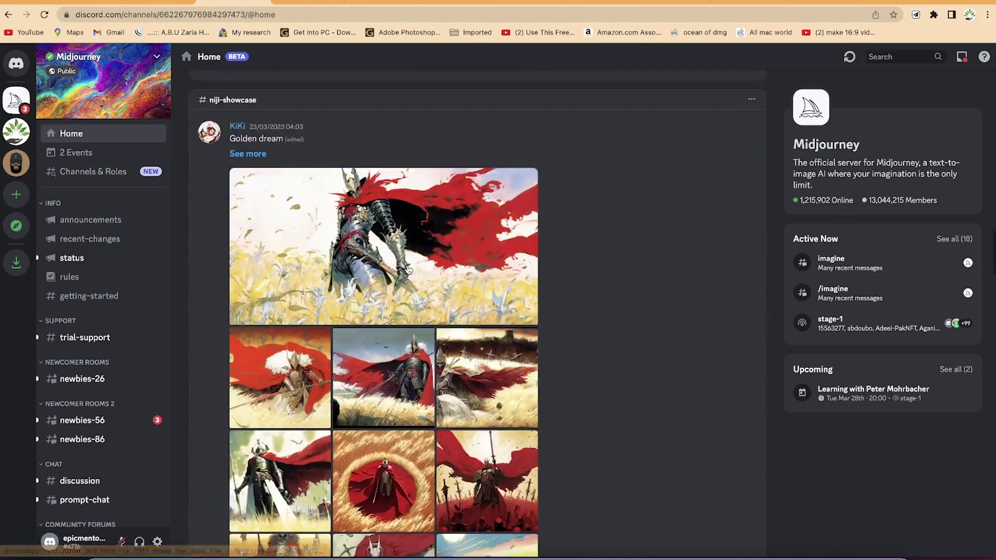
scroll(408, 270, "down", 2)
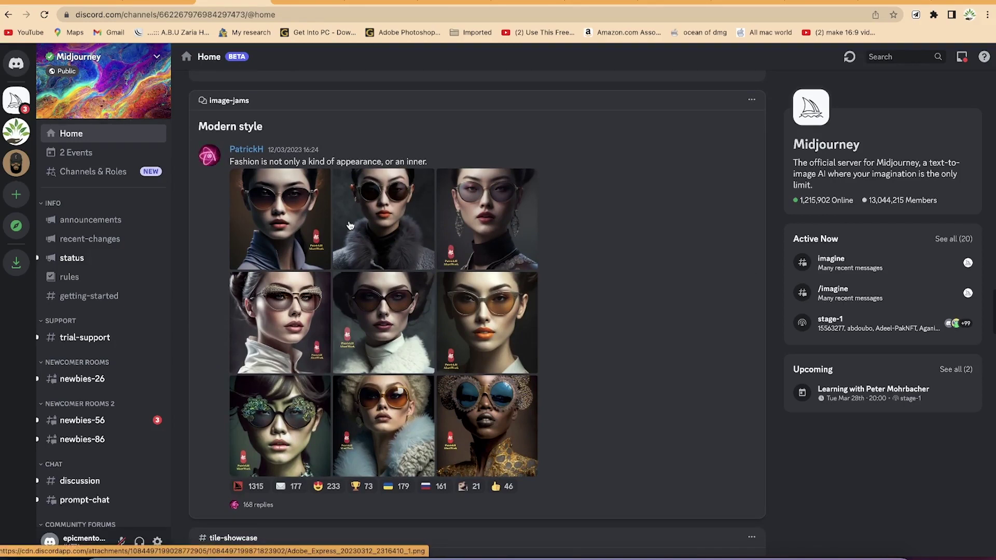
scroll(350, 224, "up", 1)
scroll(350, 224, "up", 6)
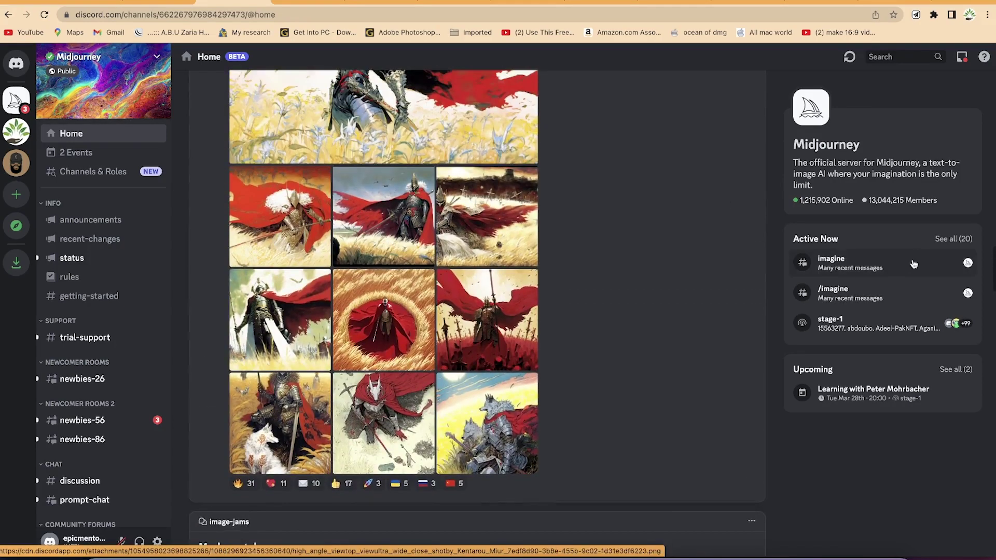
Open the getting-started channel and read the instructions for creating images and the other important things to know.
left_click(91, 298)
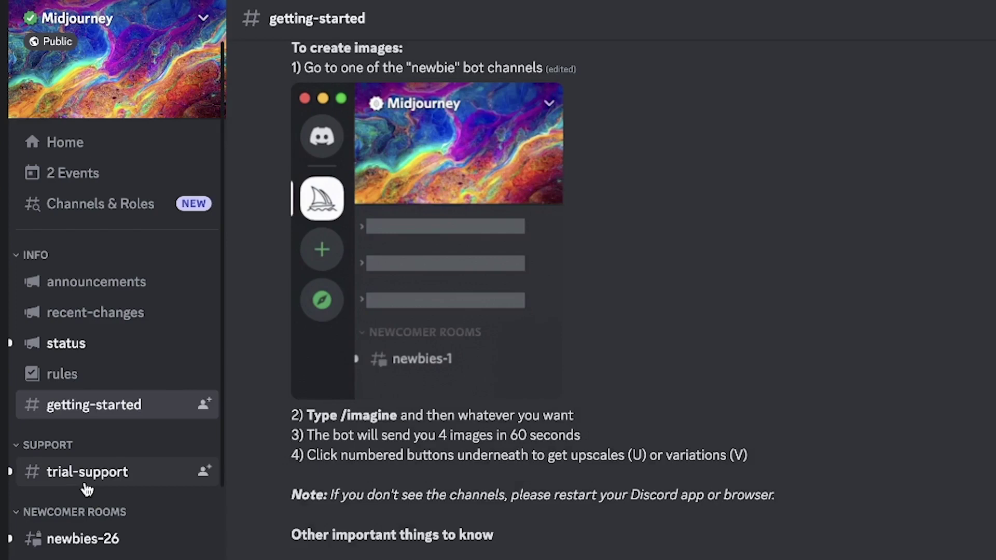
mouse_move(87, 552)
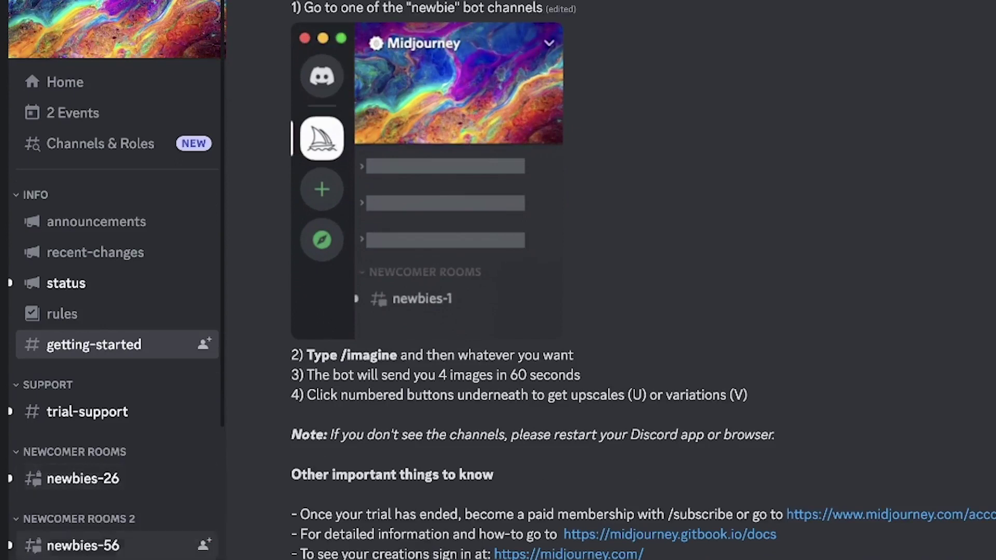
mouse_move(109, 542)
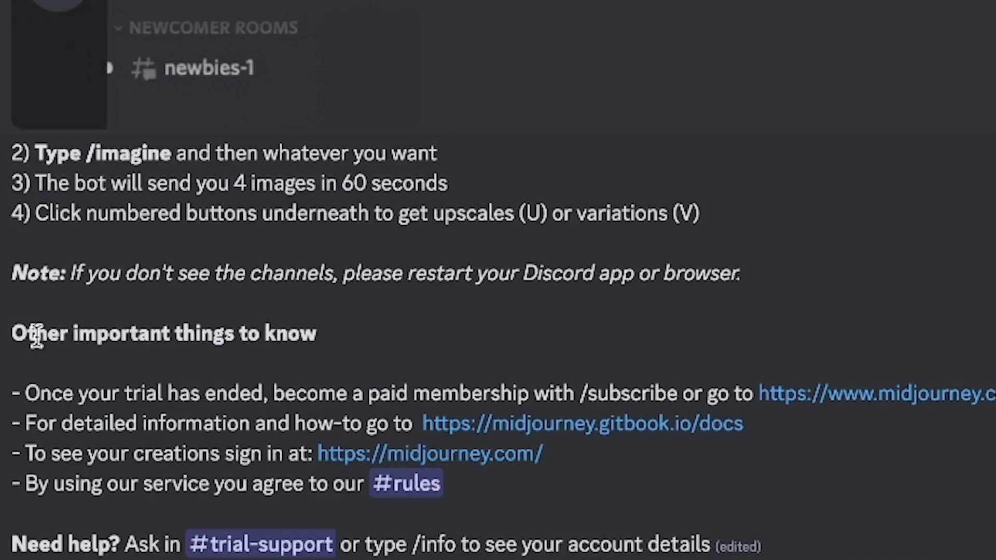
mouse_move(91, 381)
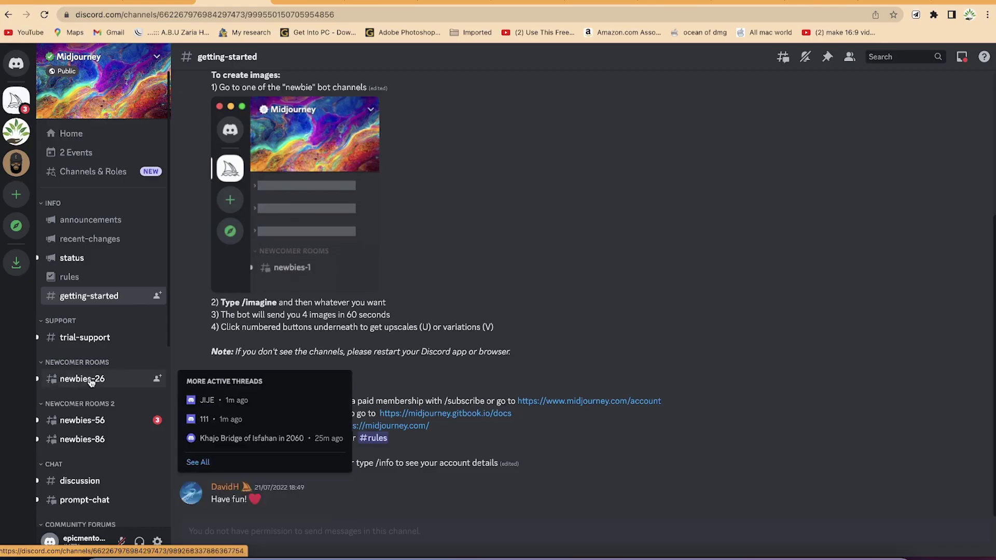
Open the newbies-26 channel and start an /imagine command in its message box.
left_click(91, 381)
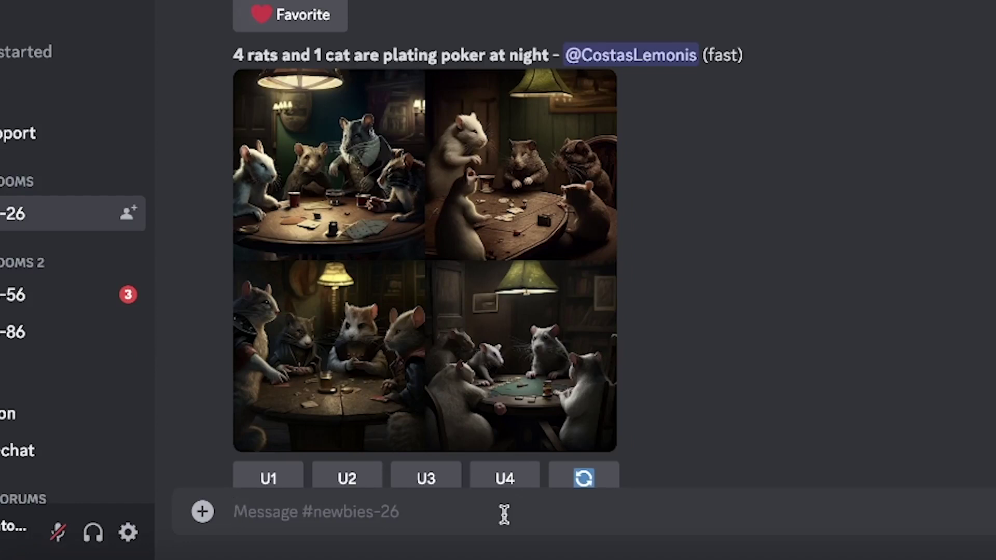
type("/")
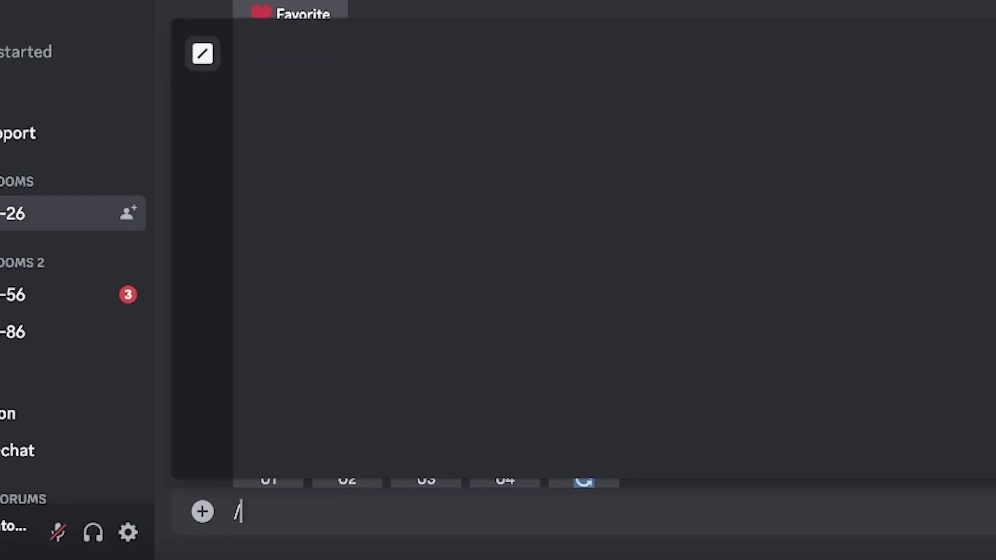
type("ima")
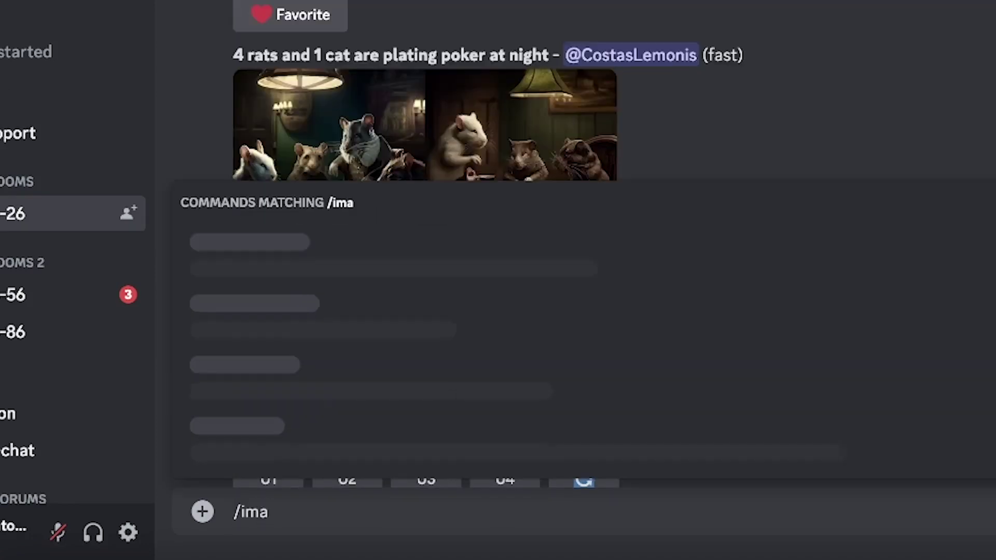
type("gin")
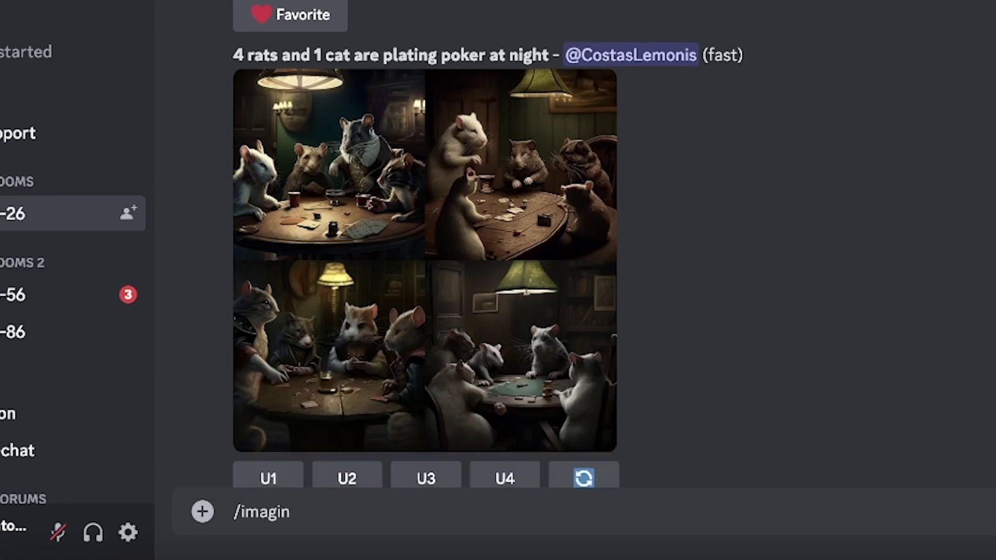
key("Tab")
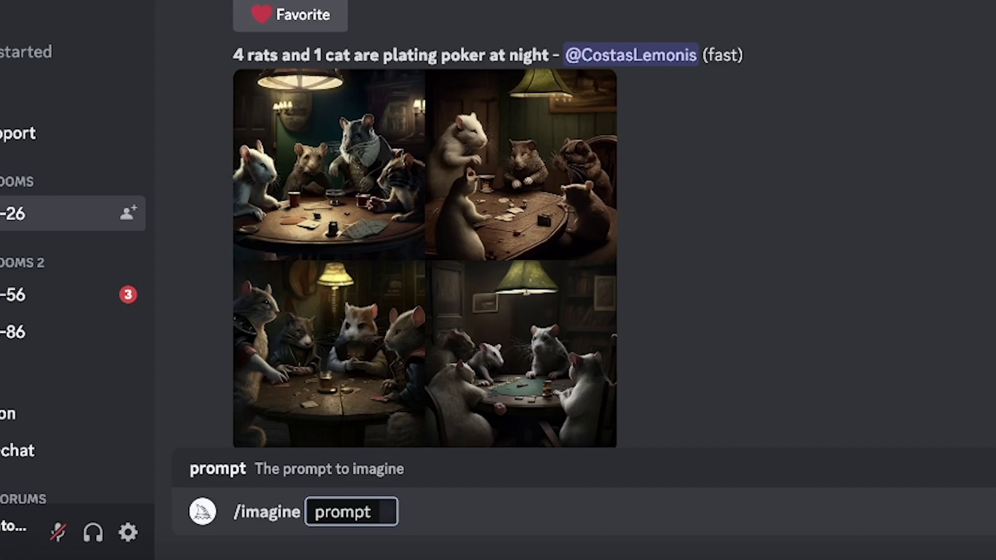
Submit the image prompt "robots with pink wing and VR device looking into the future".
type("robots")
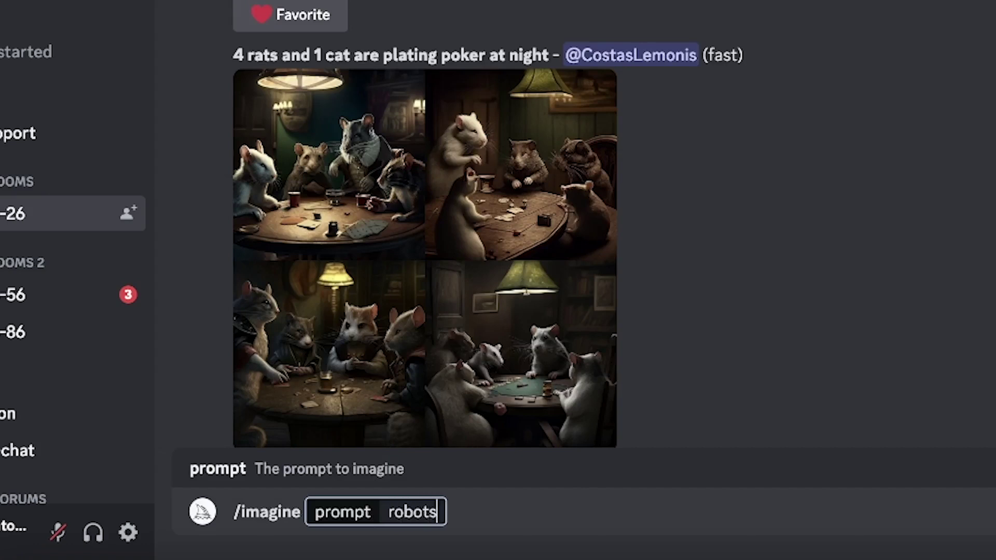
type(" with pink wing")
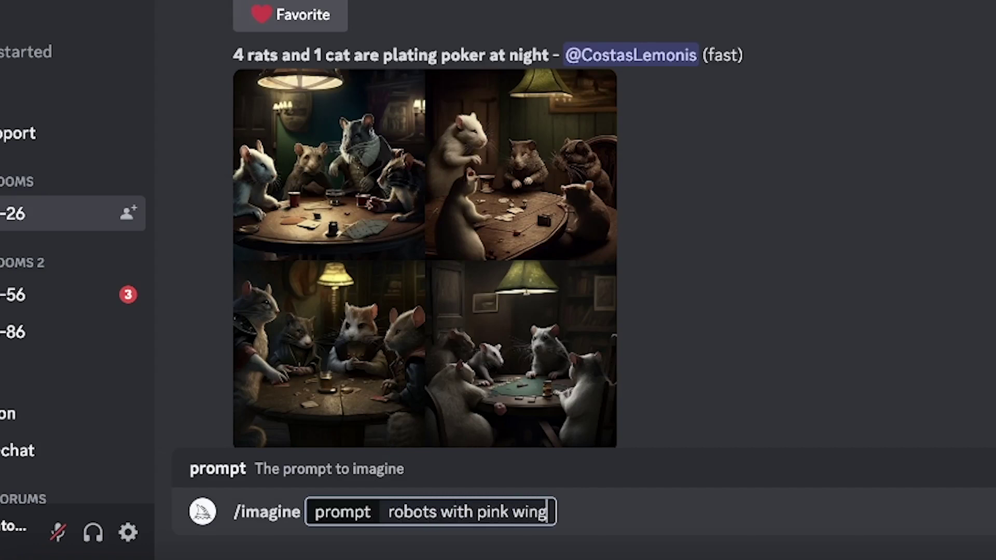
type(" and VR spec")
key("BackSpace")
key("BackSpace")
key("BackSpace")
key("BackSpace")
type("device ")
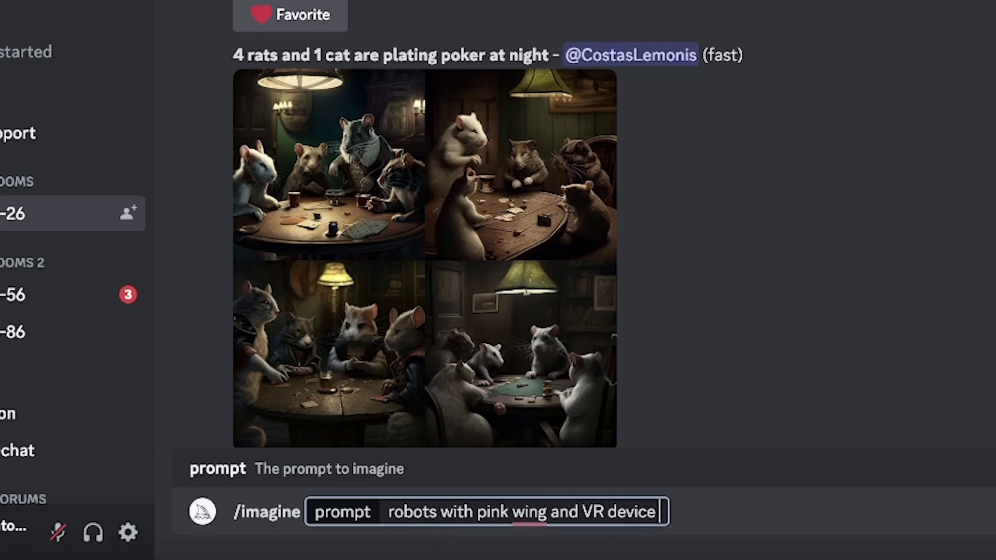
type("looking int")
key("BackSpace")
type("i")
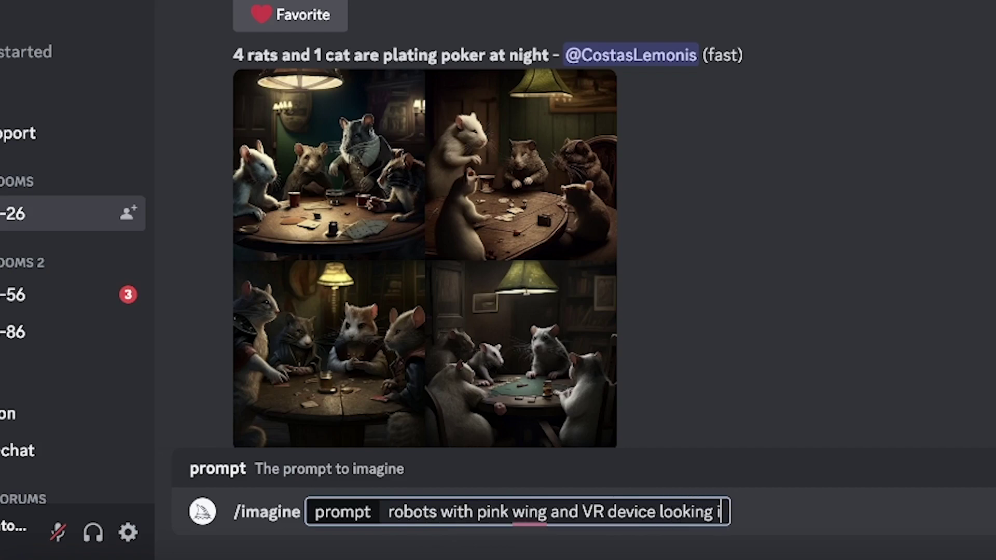
type("nto the future")
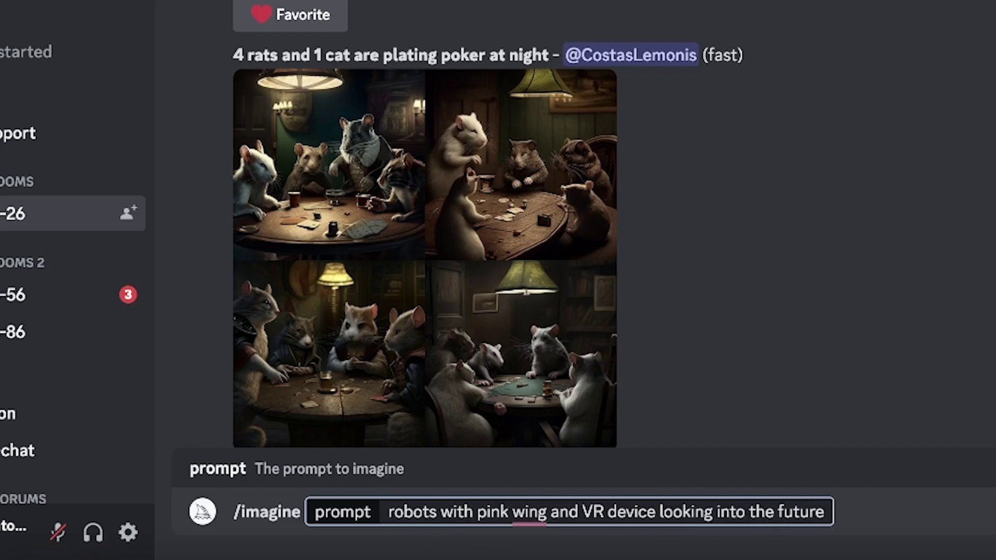
key("Return")
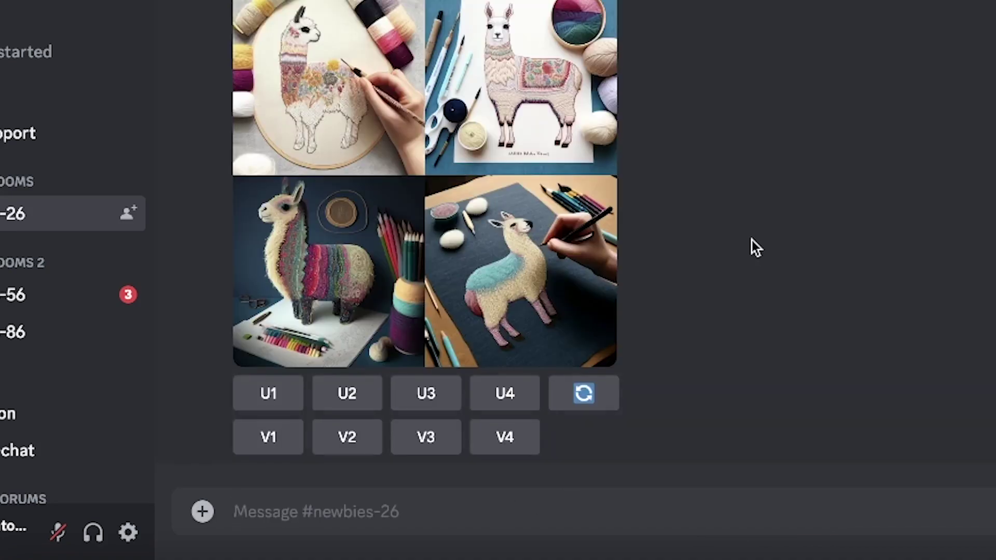
Find the robots prompt among the channel's messages and view its generated four-image grid enlarged.
scroll(752, 242, "up", 15)
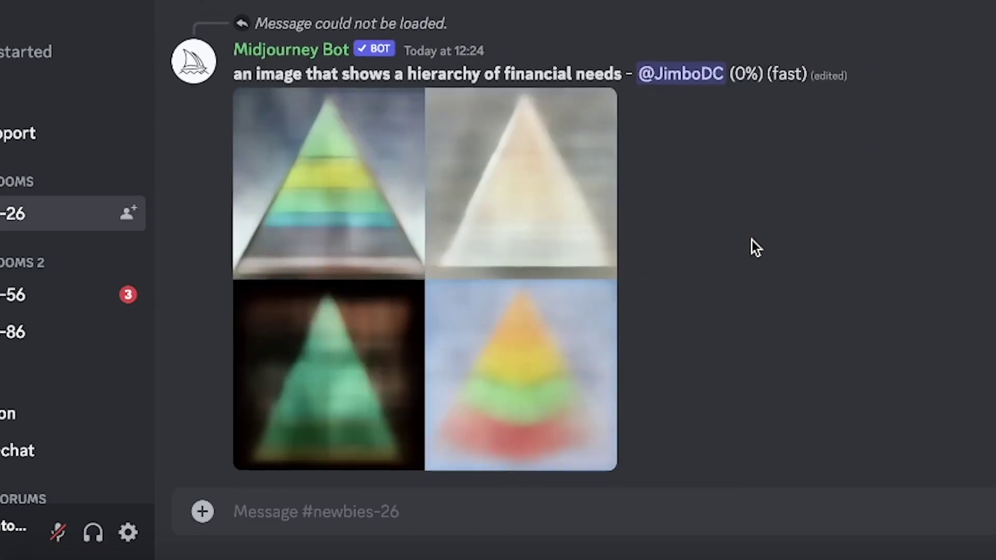
scroll(750, 218, "down", 15)
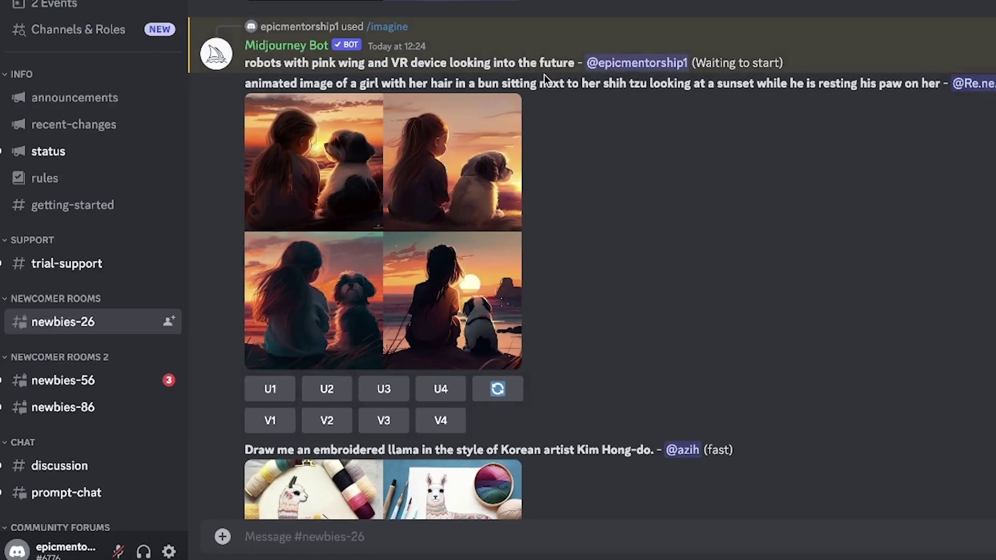
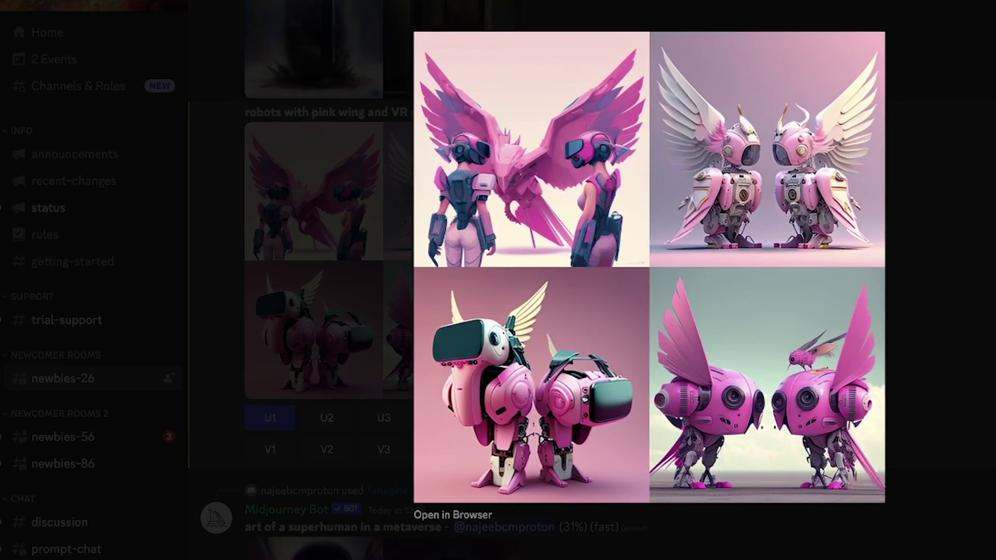
key("Escape")
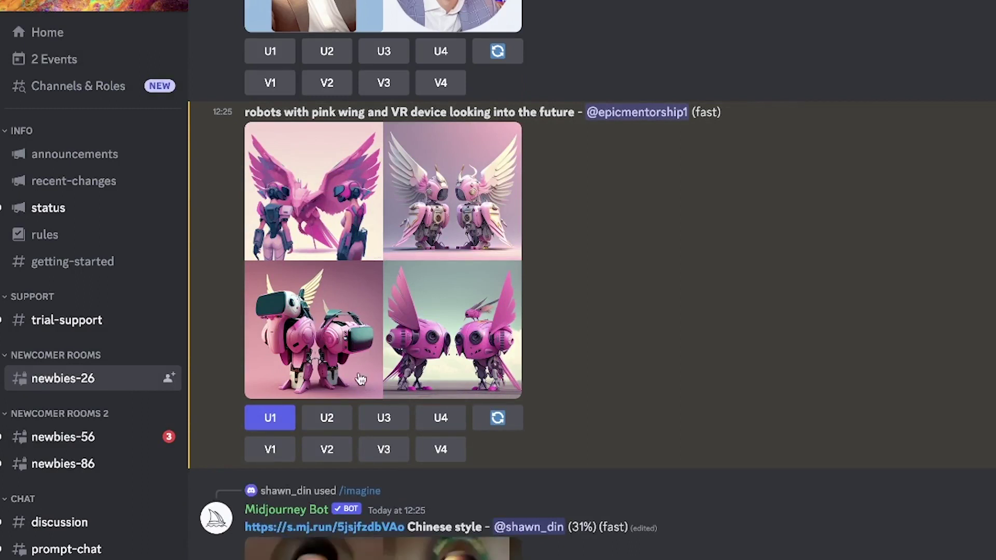
Upscale the third image of the robots grid and view the upscaled result enlarged.
left_click(386, 424)
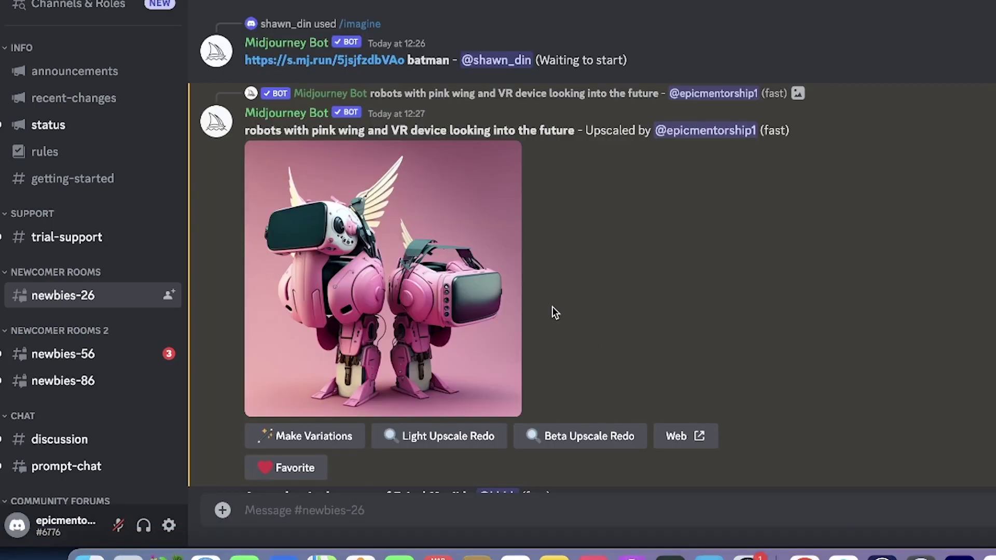
left_click(396, 242)
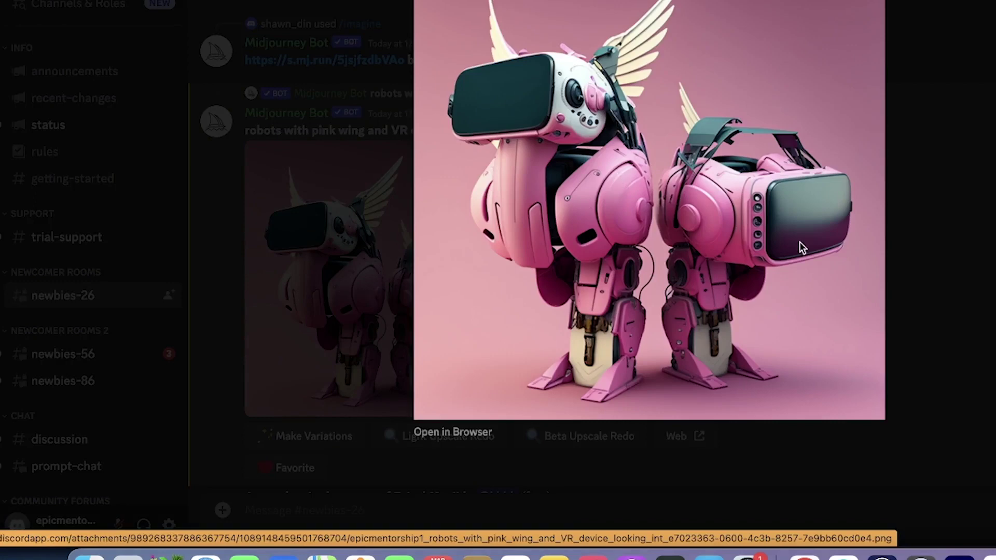
left_click(936, 149)
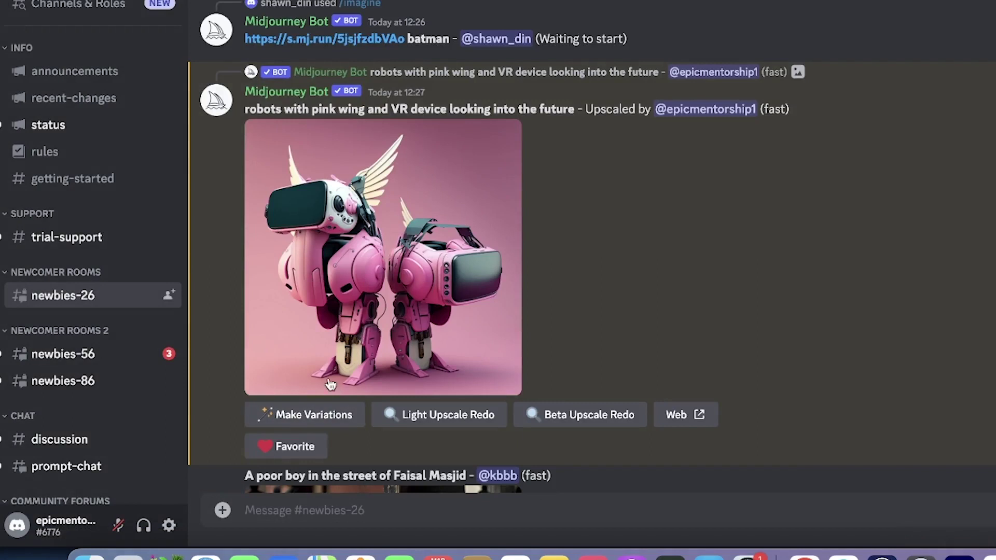
View the upscaled robots image enlarged once more and generate variations of it.
left_click(463, 425)
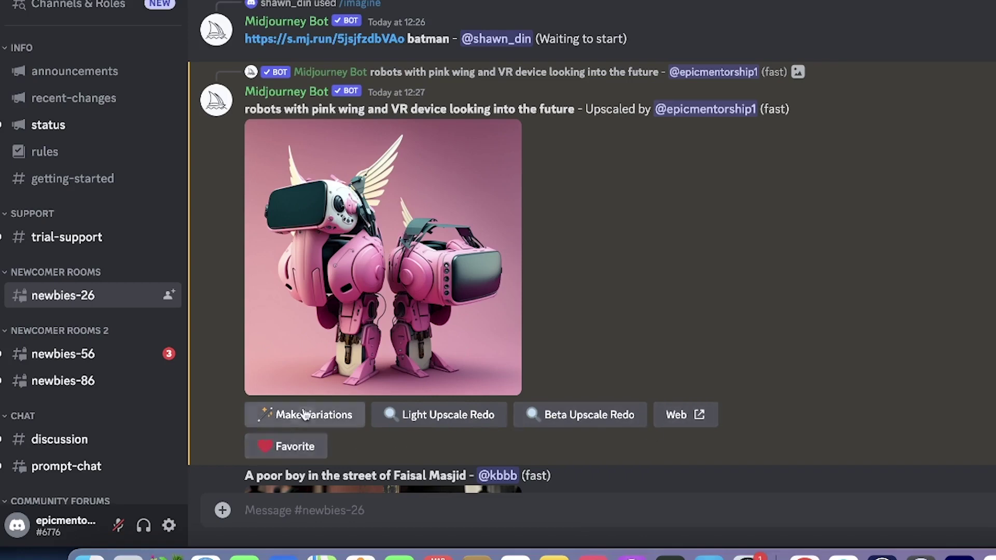
left_click(338, 214)
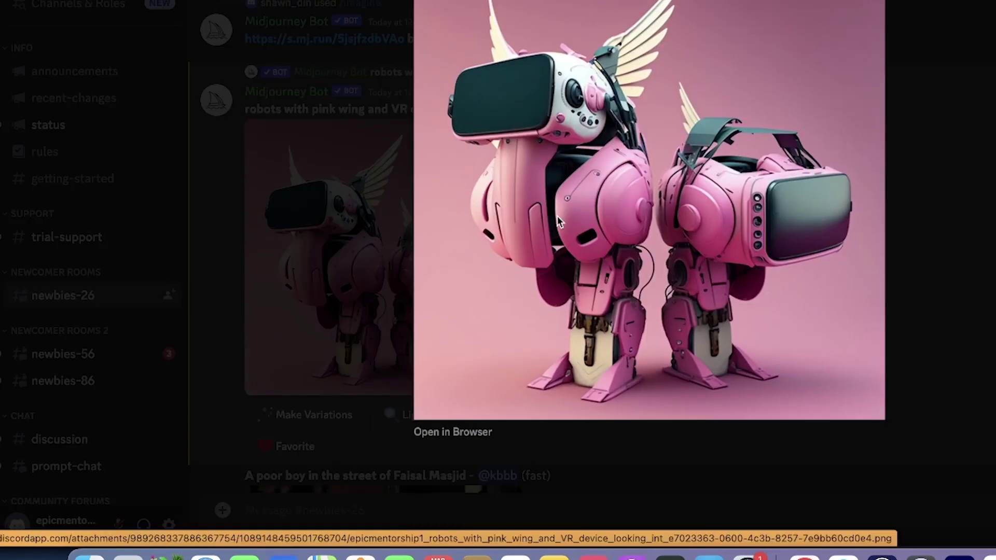
key("Escape")
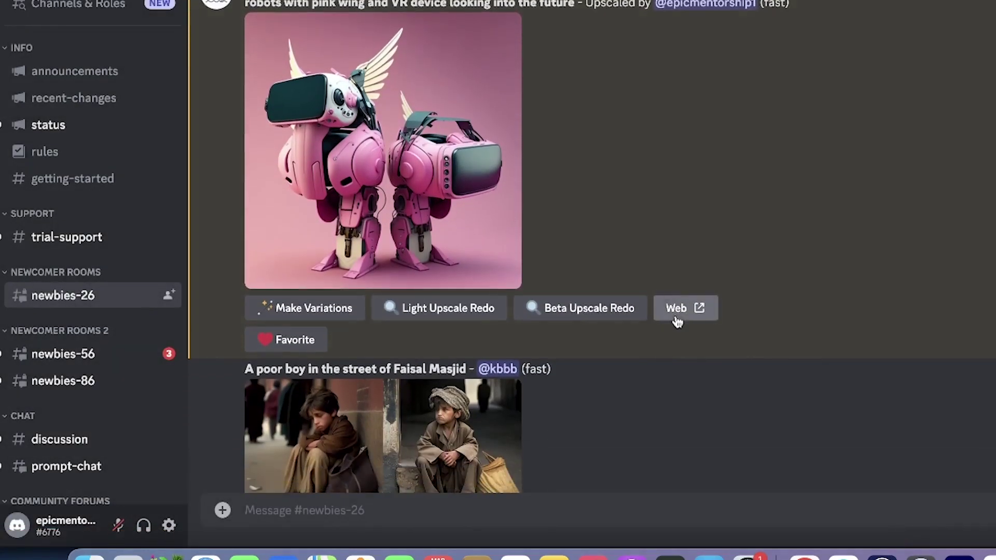
scroll(675, 315, "up", 2)
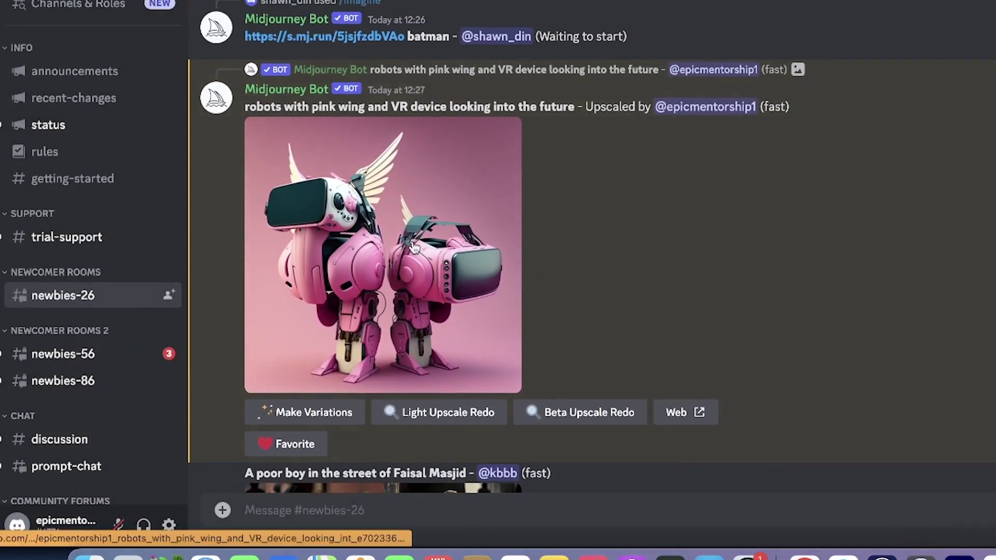
scroll(440, 255, "down", 1)
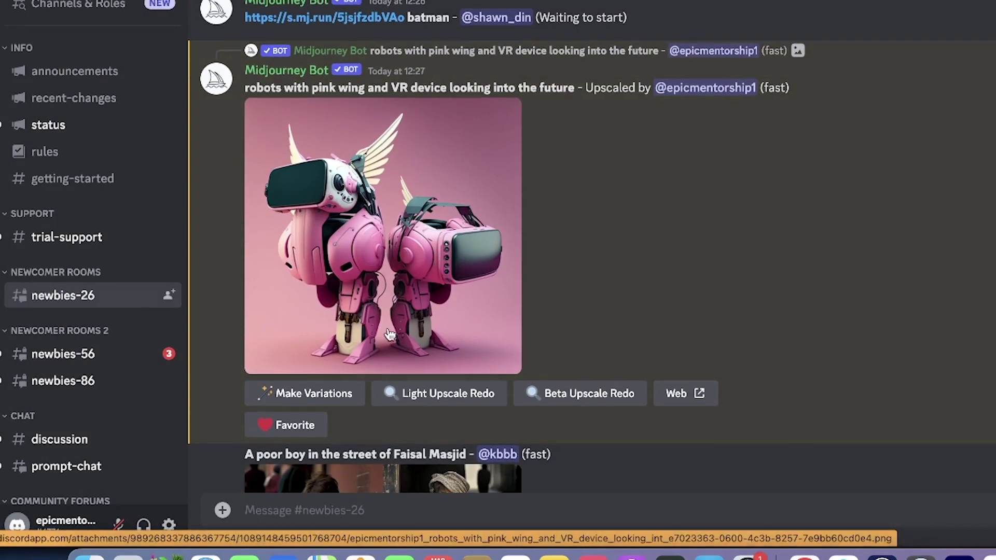
left_click(313, 393)
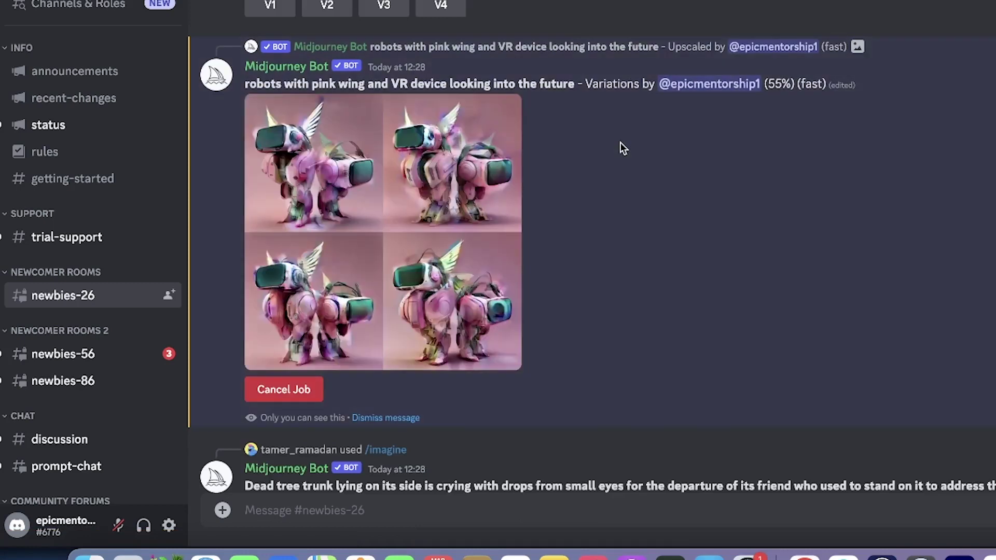
Find the finished variations of the robots image and examine the four results enlarged and in the channel.
scroll(579, 182, "up", 20)
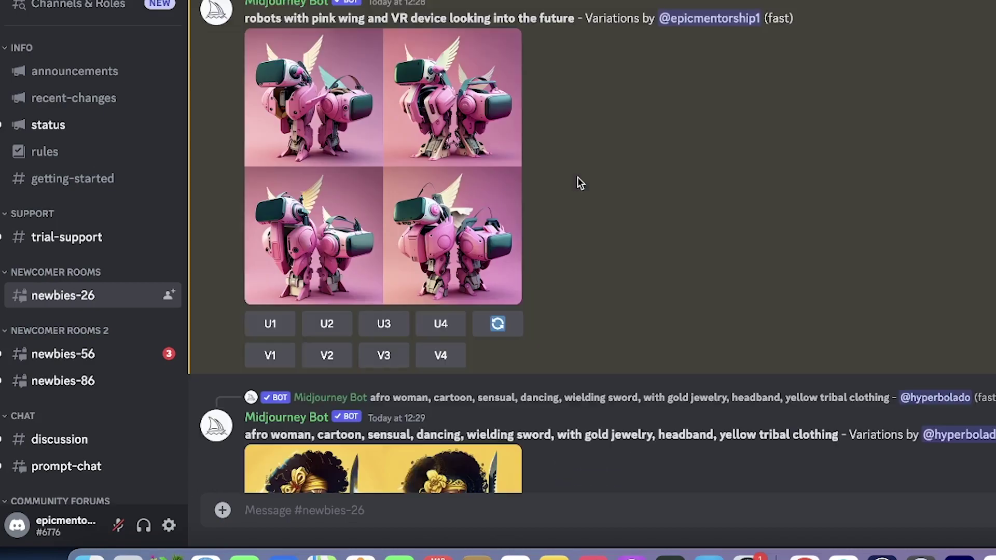
left_click(344, 132)
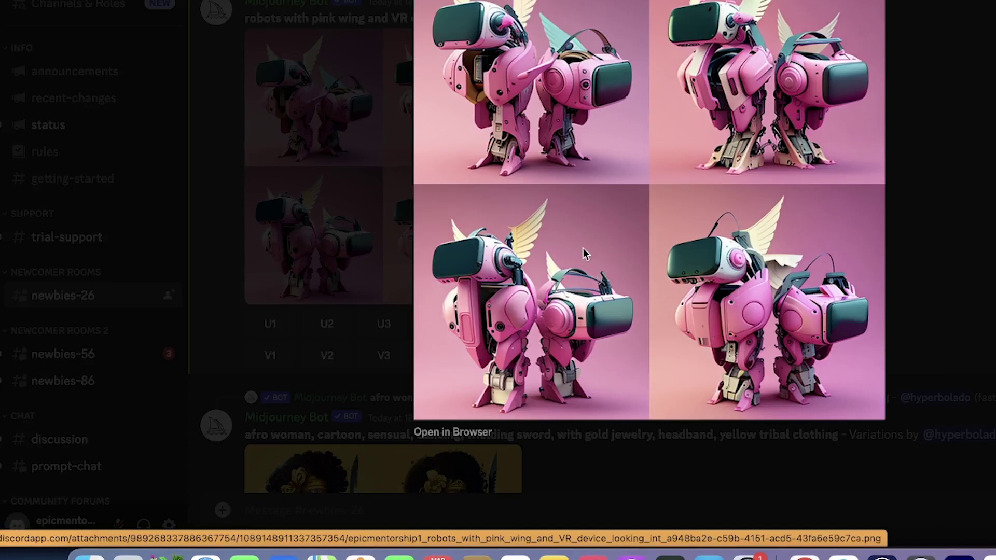
key("Escape")
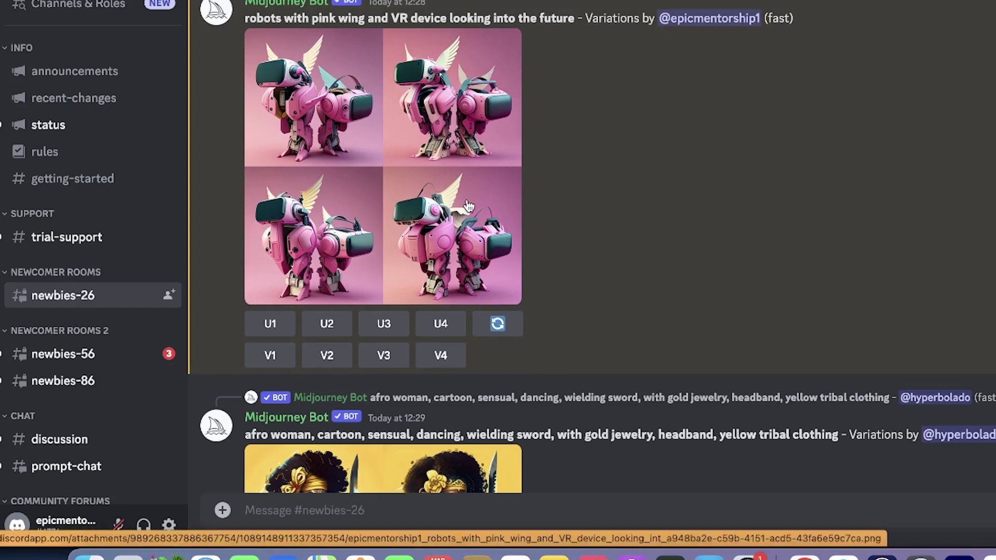
scroll(468, 207, "down", 1)
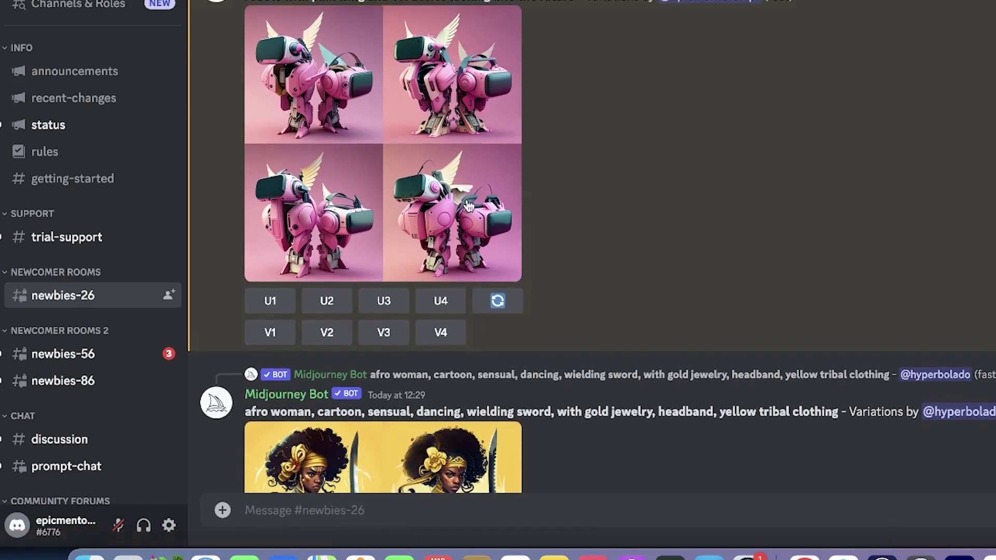
scroll(467, 202, "down", 3)
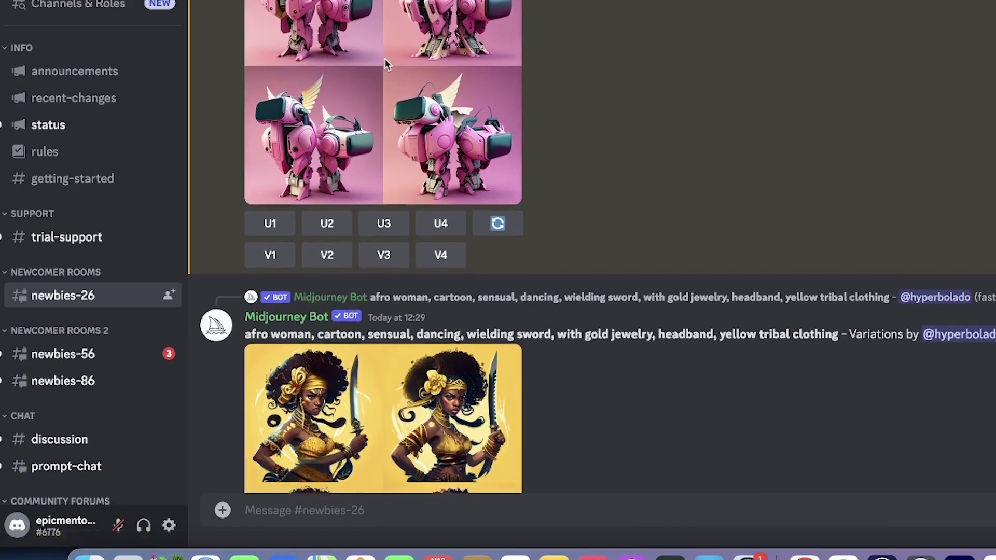
scroll(384, 61, "up", 4)
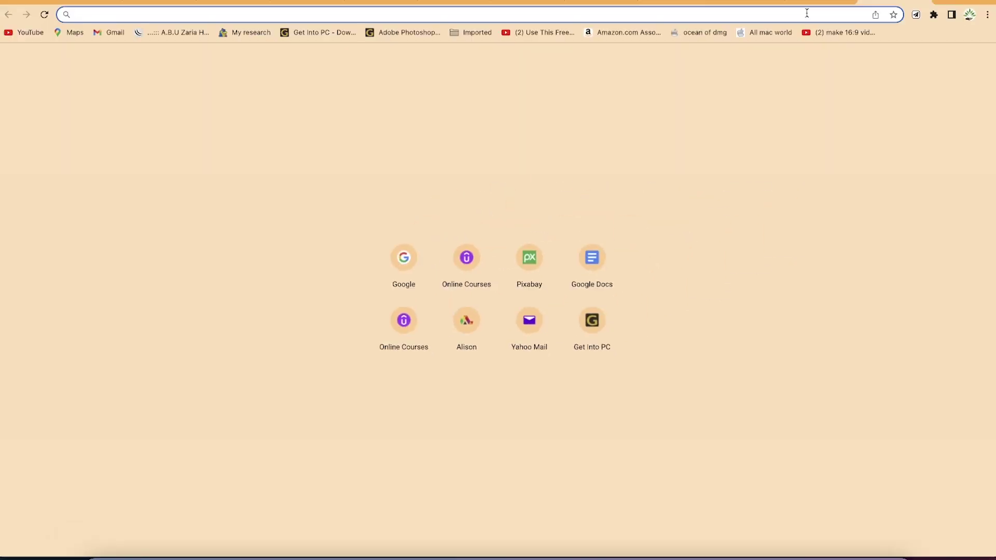
Open the Midjourney website in a new browser page, sign in and look at the newest upscaled image in the account's gallery.
type("mi")
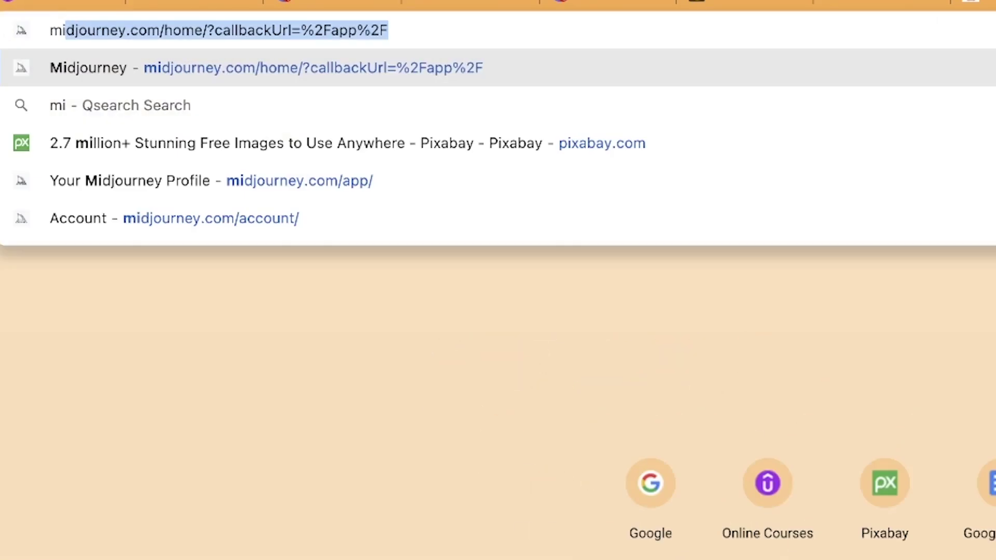
key("Return")
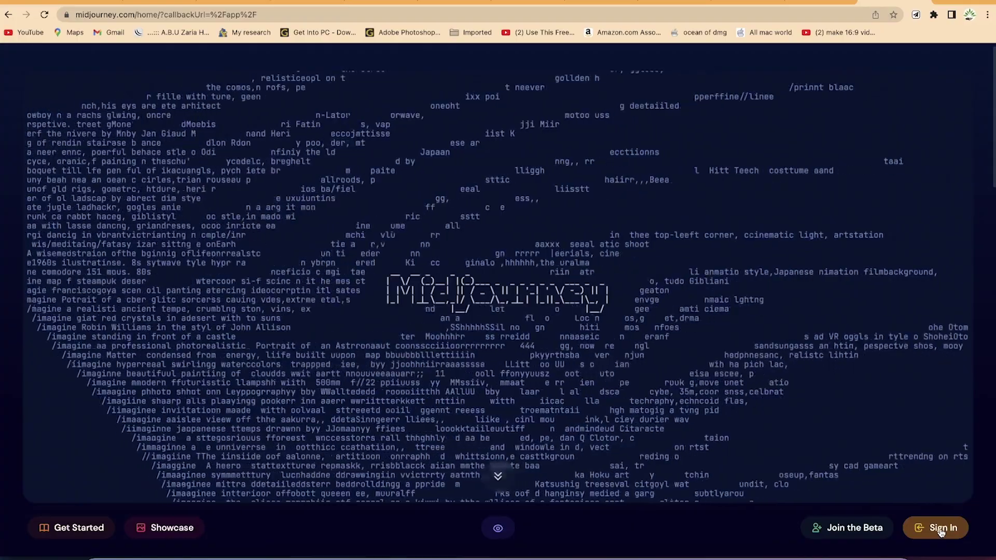
left_click(941, 527)
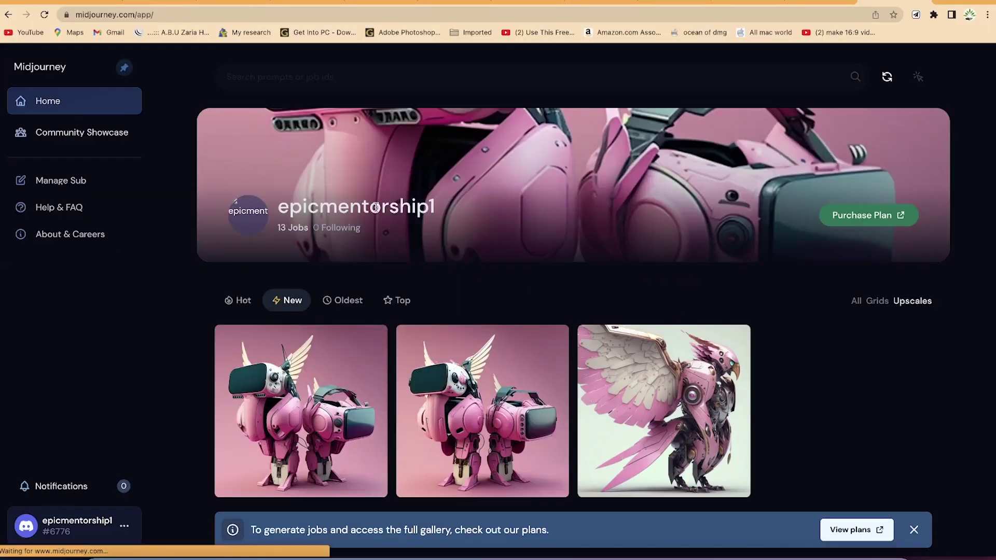
mouse_move(321, 346)
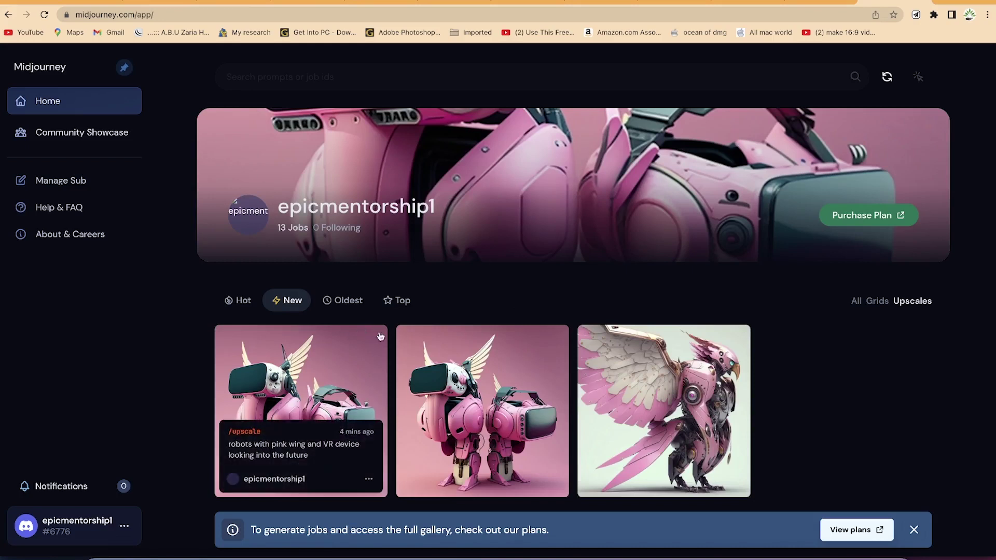
mouse_move(355, 352)
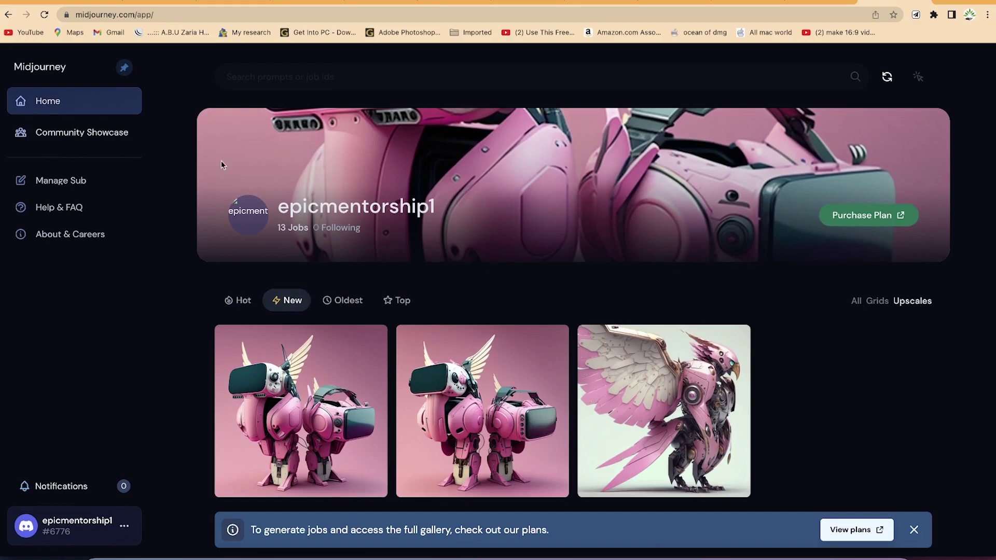
Open the Midjourney Community Showcase and browse the recent community images.
left_click(96, 132)
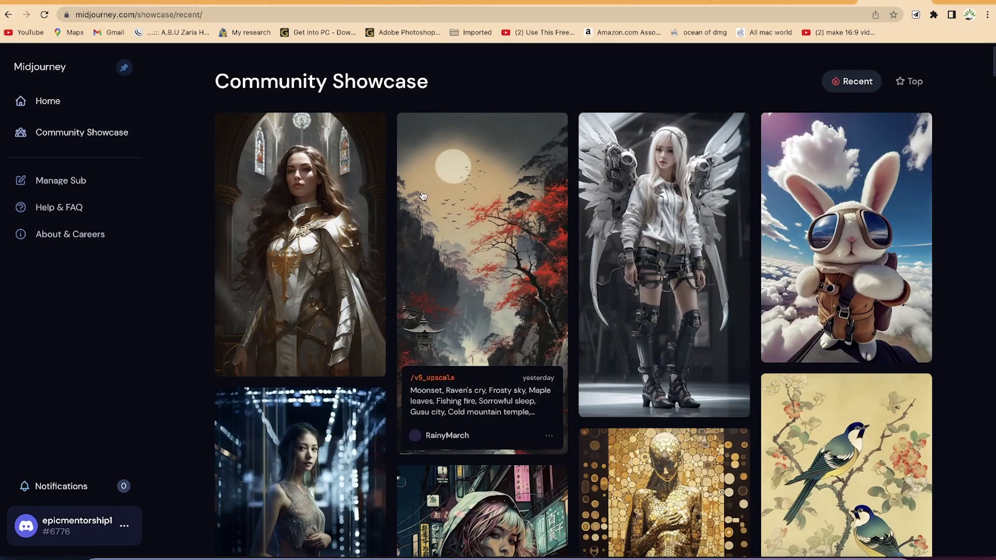
mouse_move(843, 174)
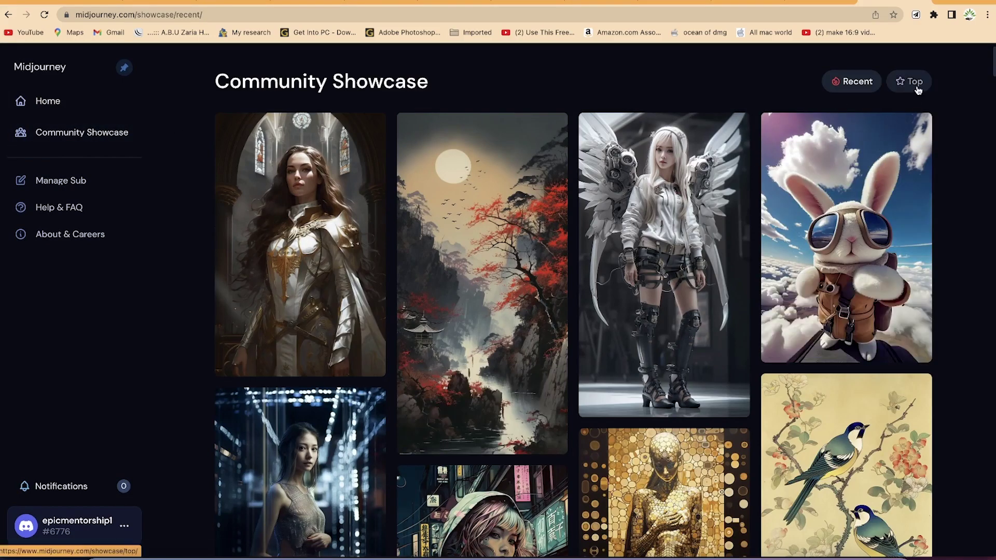
scroll(606, 423, "down", 10)
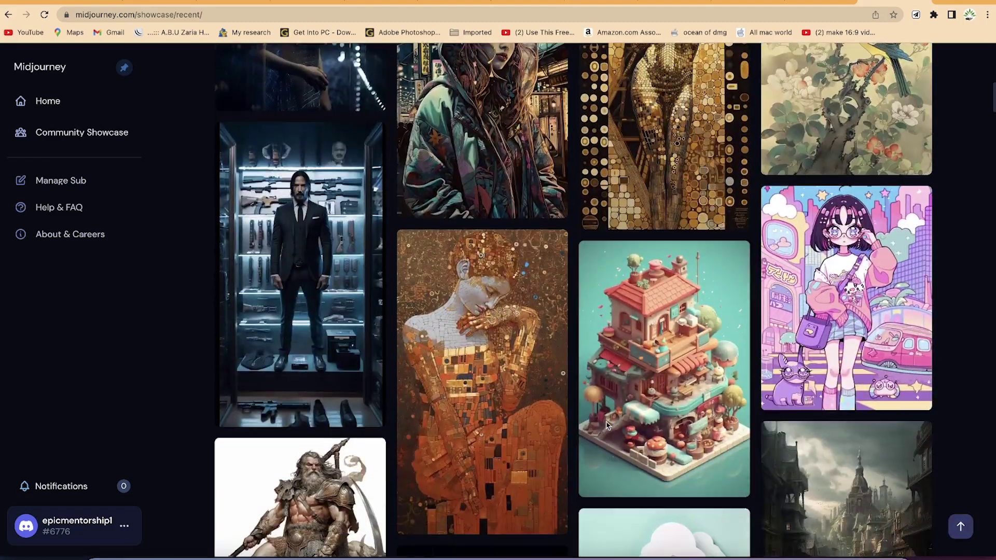
scroll(607, 425, "up", 8)
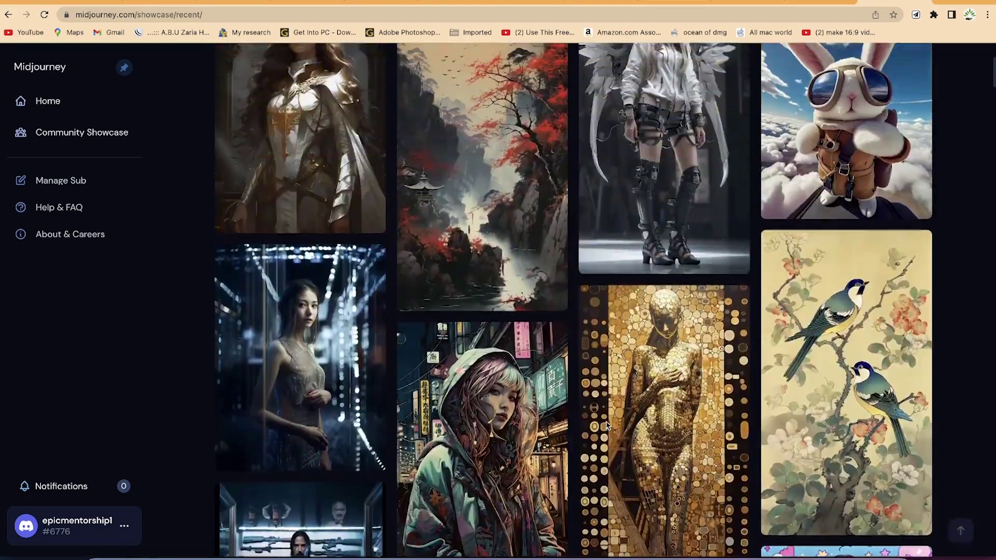
scroll(607, 425, "up", 3)
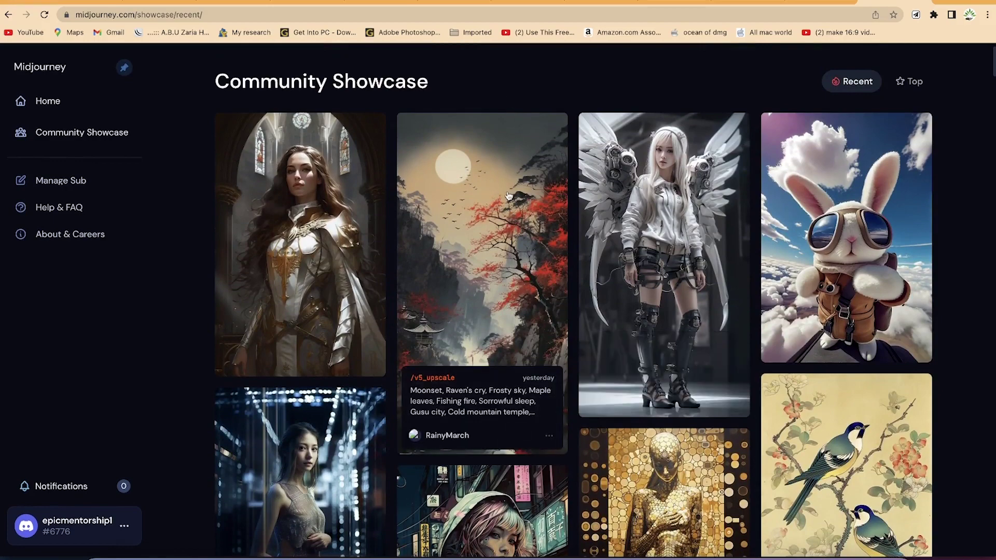
Switch back to Discord and go to the latest messages in the newbies-26 channel.
left_click(229, 2)
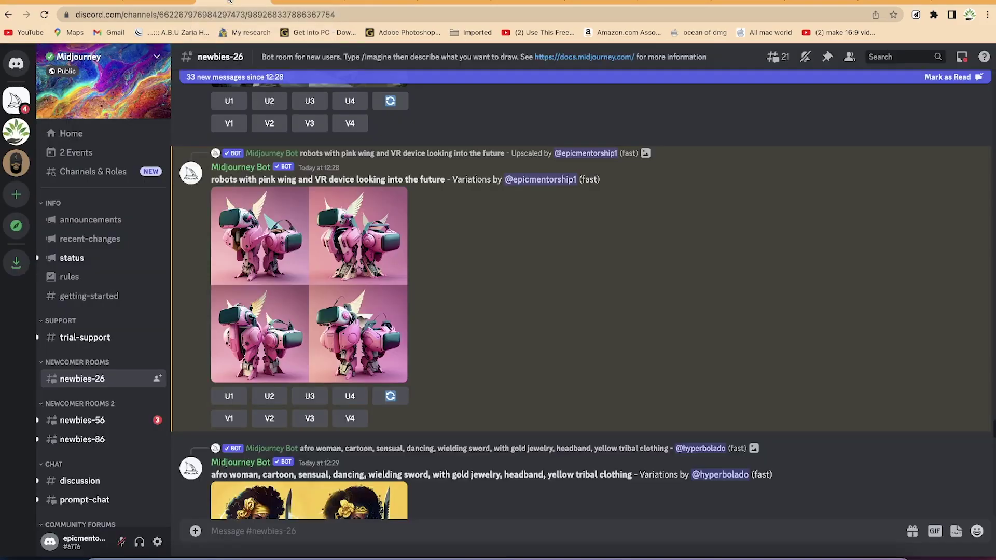
scroll(376, 396, "down", 20)
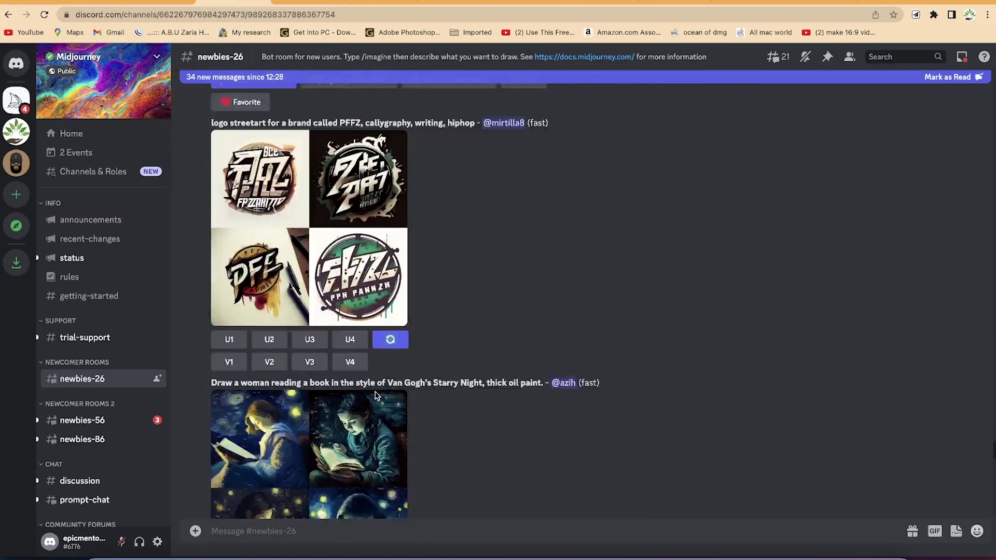
scroll(376, 395, "down", 10)
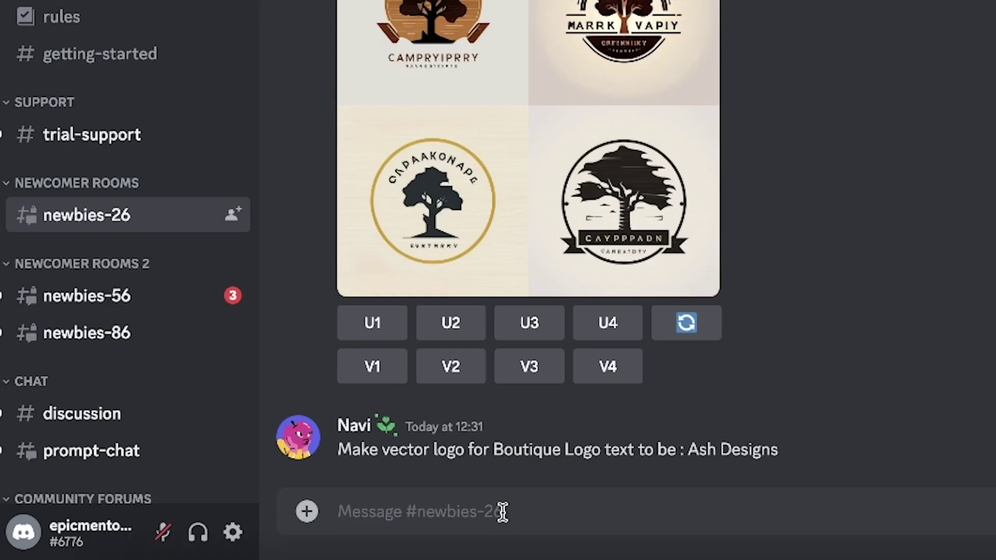
Generate images with /imagine using the prompt "a cat wearing a headset with glass and a school bag".
type("/")
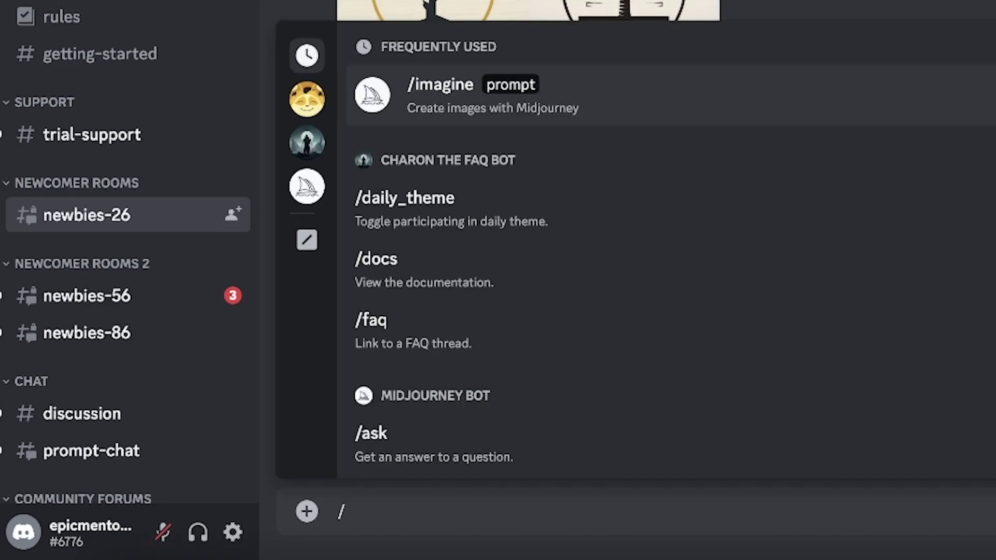
type("imagine")
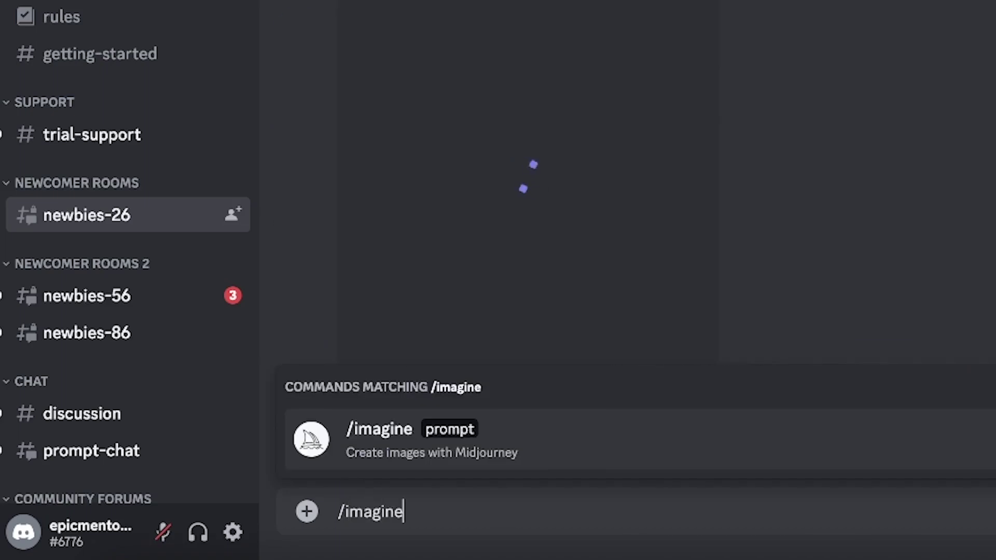
key("Tab")
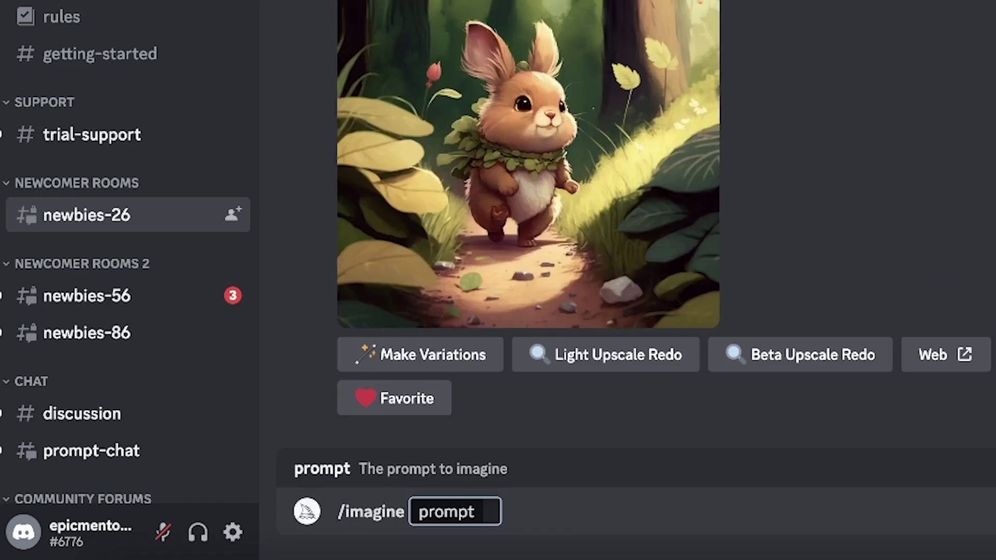
type("a cat wearing a headset w")
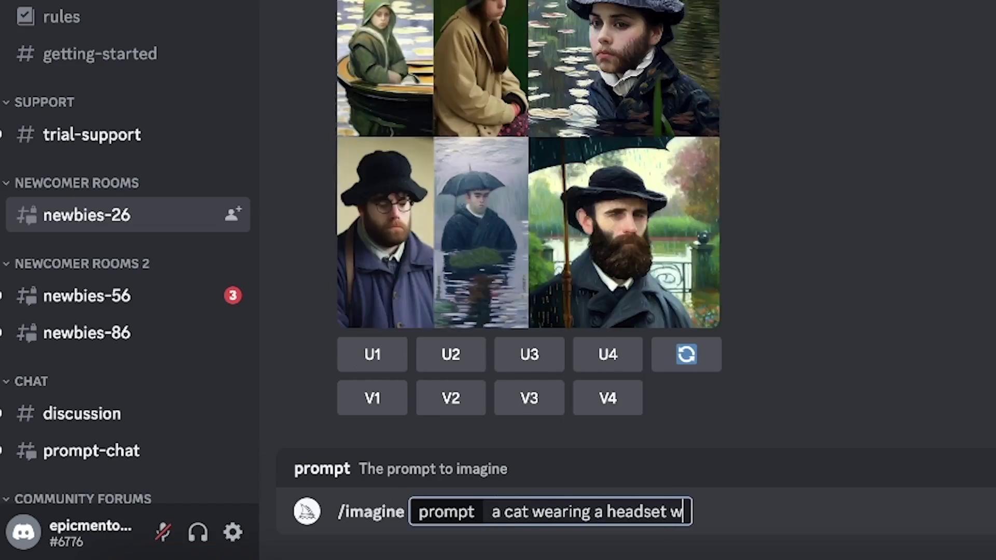
type("ith gl")
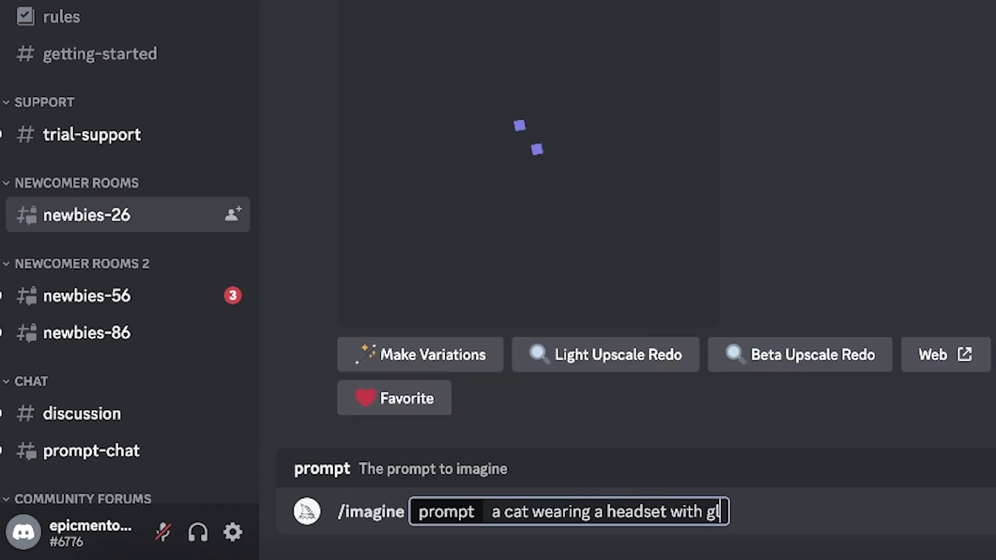
type("ass ")
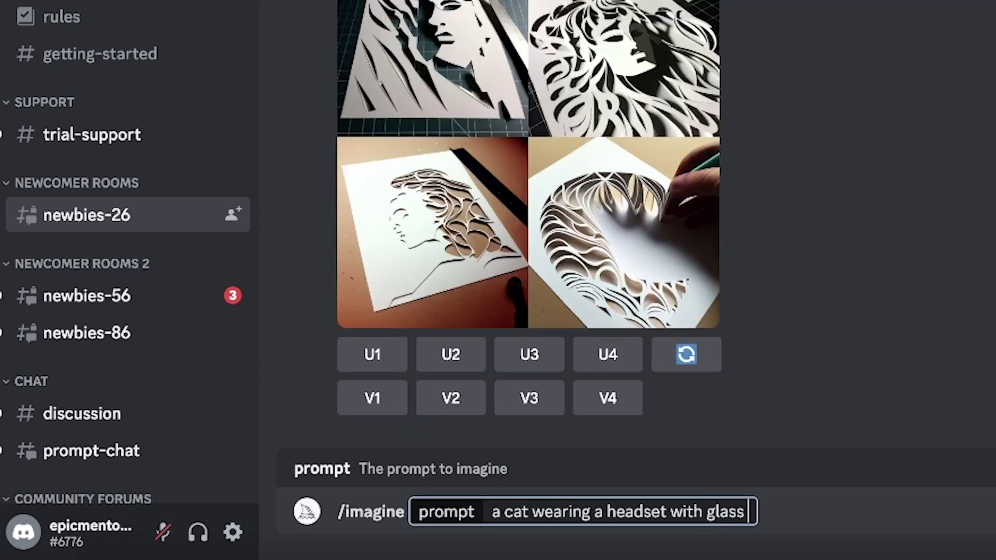
type("and a schho")
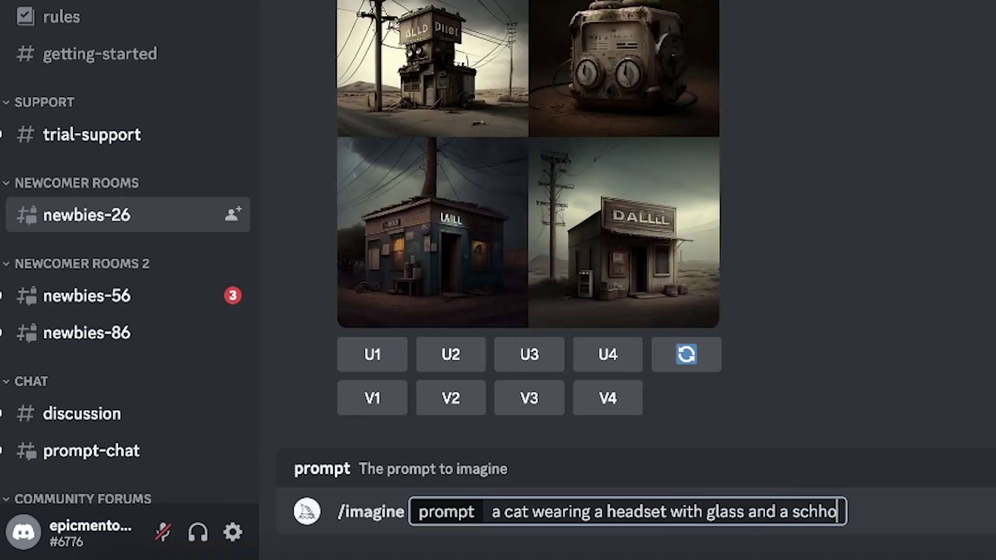
key("BackSpace")
key("BackSpace")
type("ool bag")
key("Return")
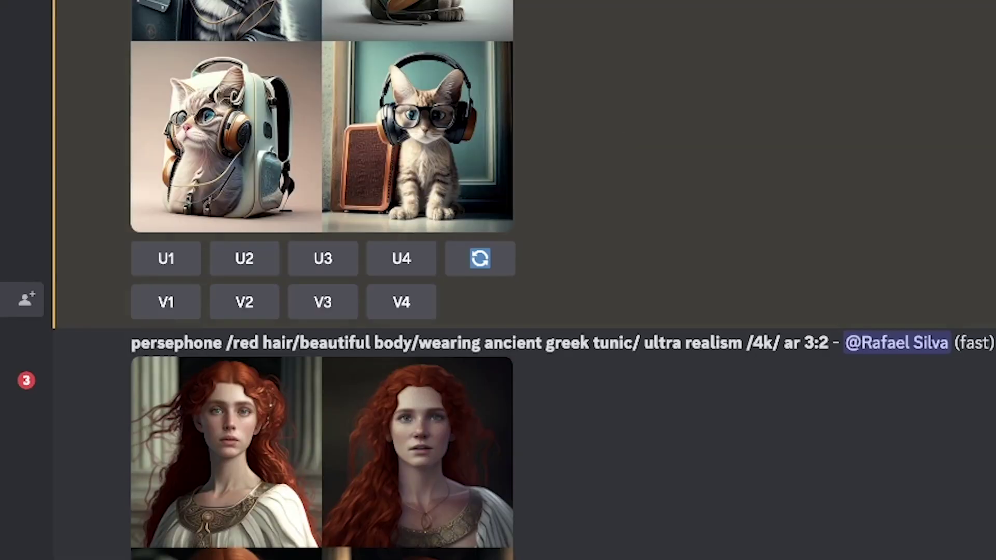
View the generated cat grid enlarged and copy its prompt text from the message.
left_click(498, 36)
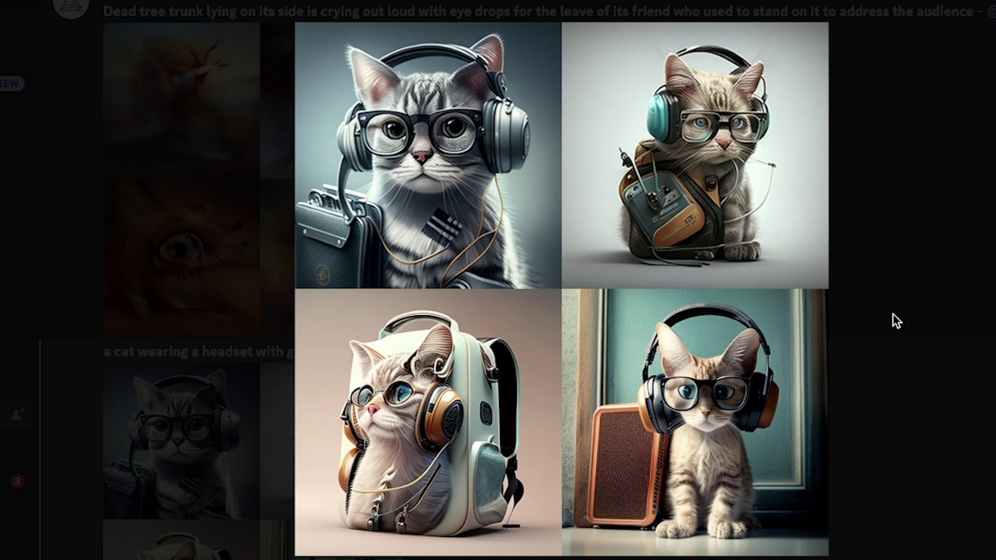
left_click(957, 359)
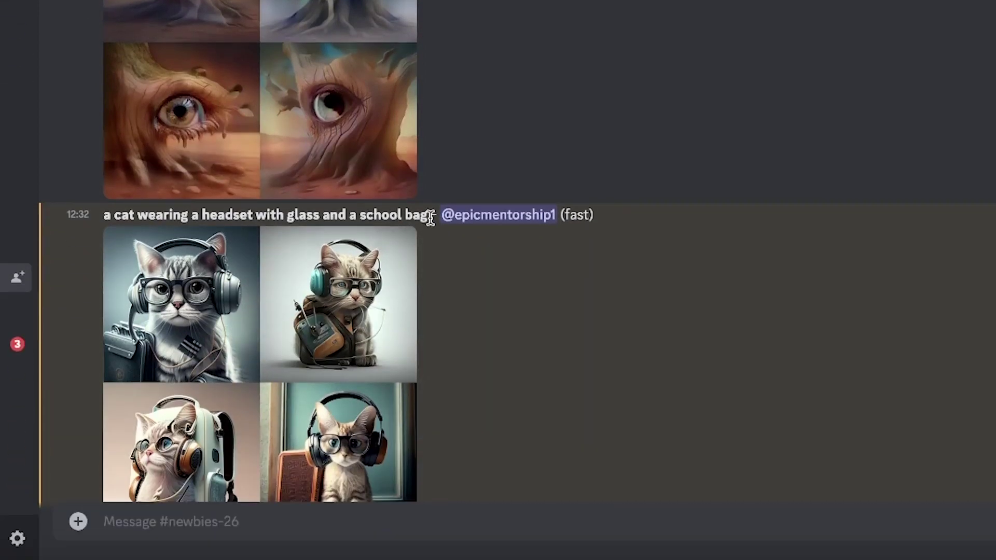
left_click_drag(431, 216, 97, 222)
key("ctrl+c")
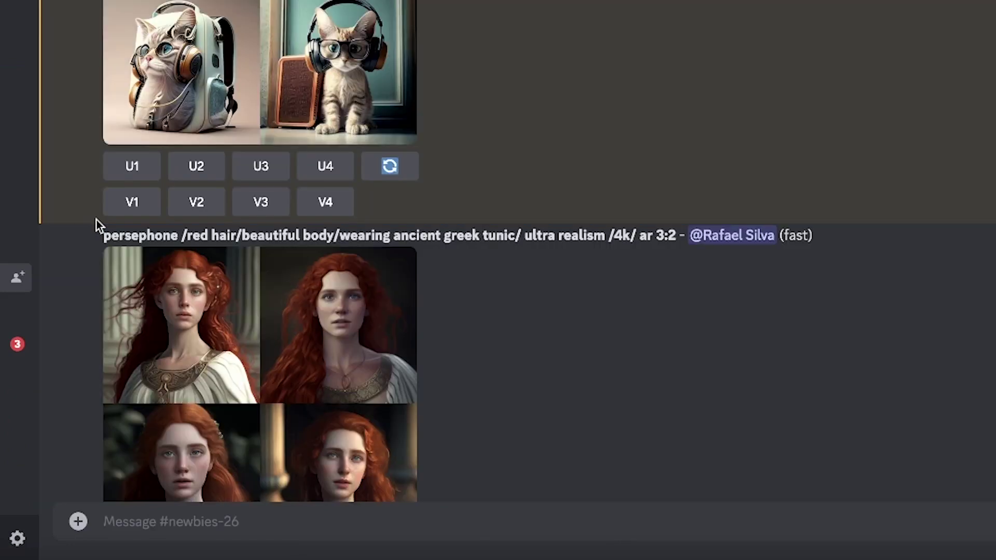
Generate the cat images again with /imagine, reusing the copied prompt and adding the aspect ratio parameter --ar 16:9.
left_click(286, 518)
type("/imagine")
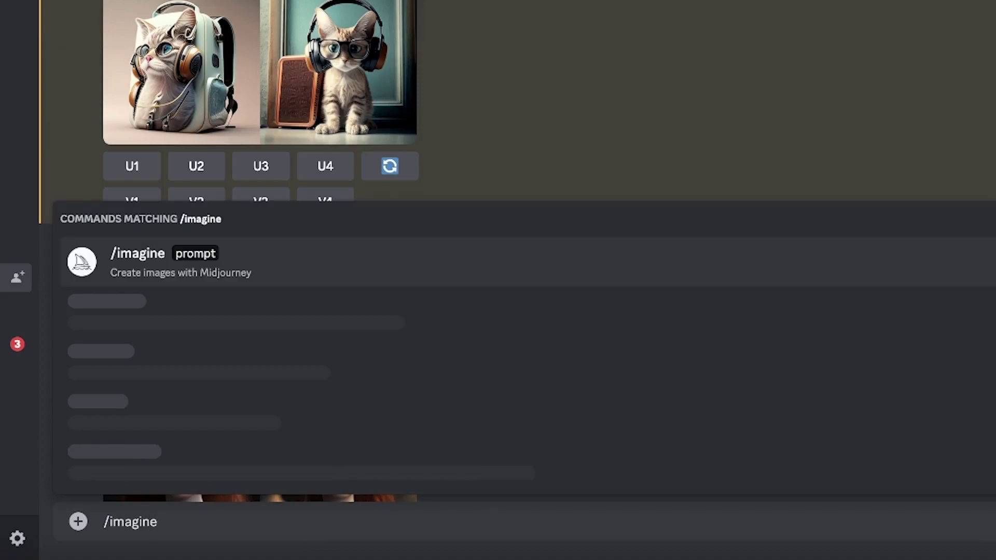
key("Tab")
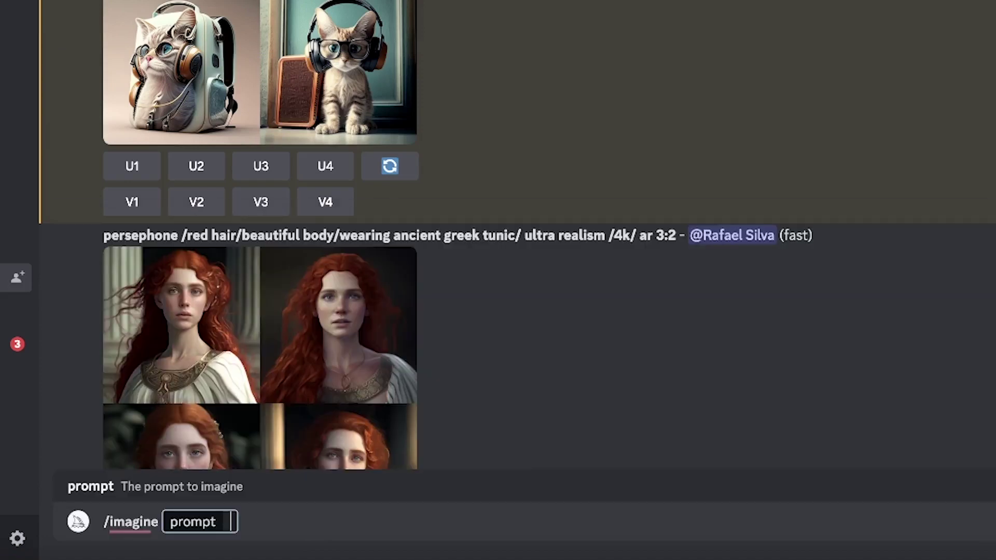
key("ctrl+v")
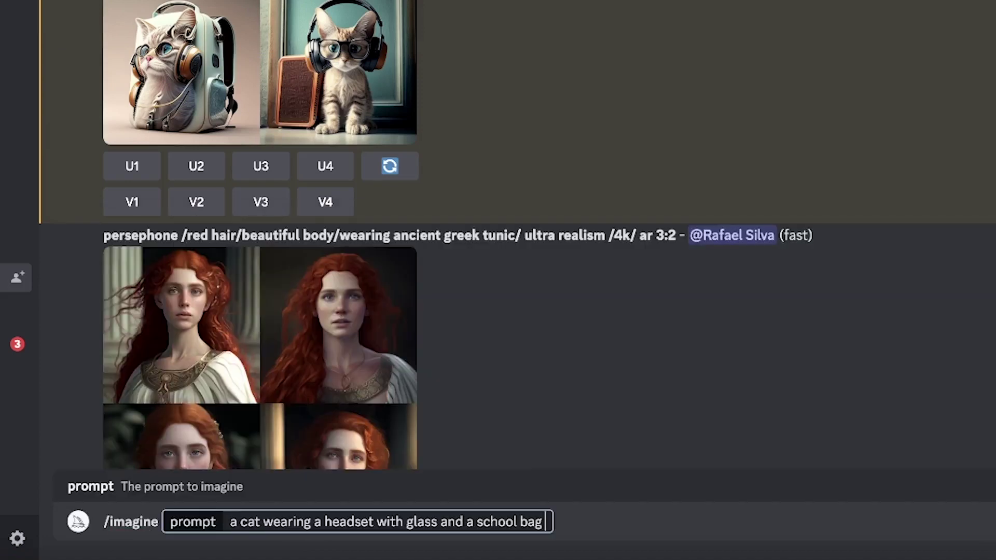
type("--")
type("ar 16:9")
key("Return")
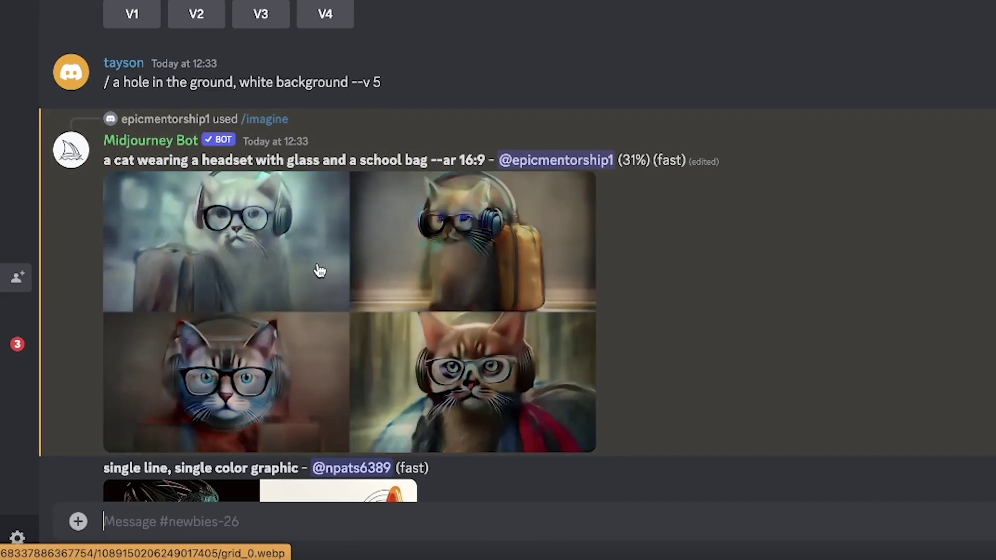
Find the finished 16:9 cat grid in the channel and examine it enlarged.
scroll(290, 234, "up", 3)
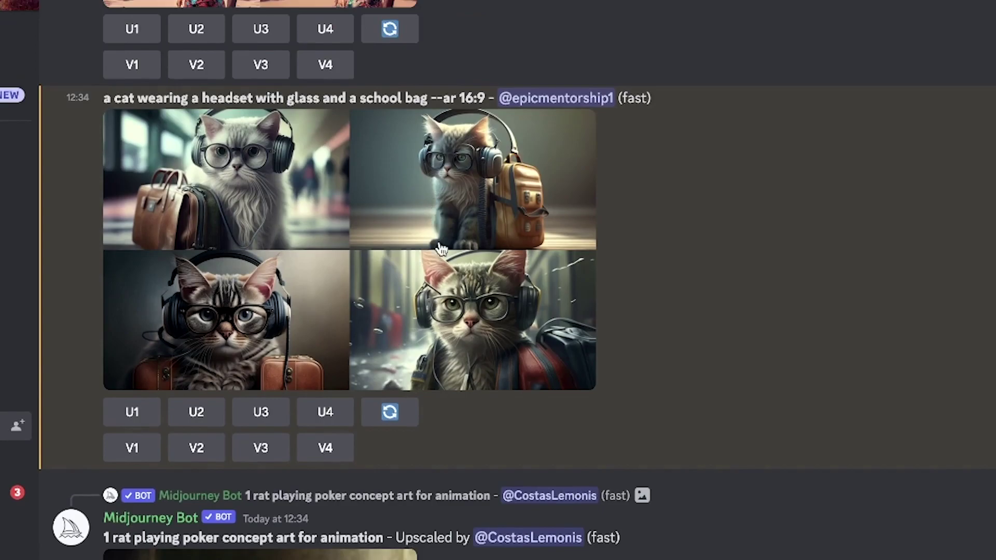
left_click(453, 295)
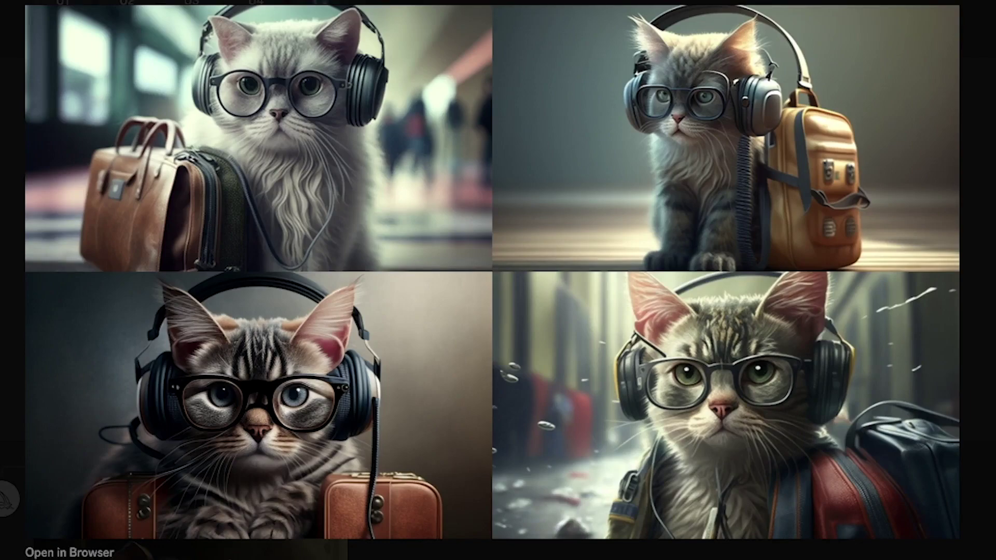
key("Escape")
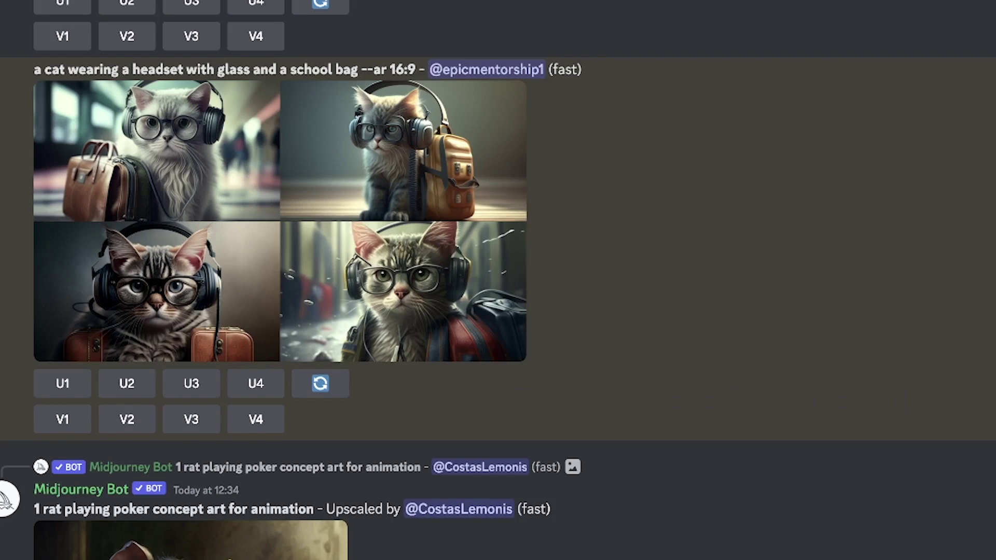
Generate the cat images with /imagine from the copied prompt plus the quality parameter --q 3.
type("/imagine")
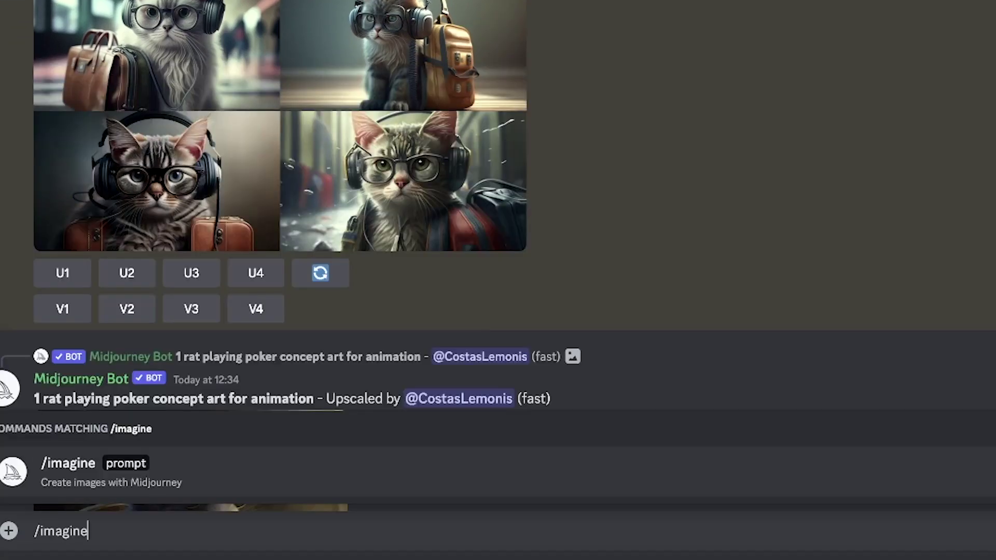
key("Return")
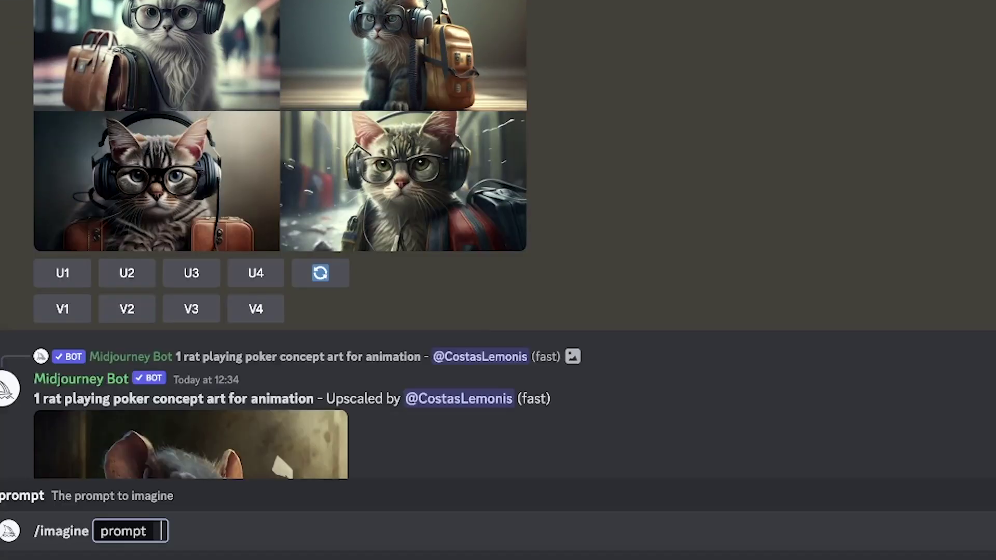
key("ctrl+v")
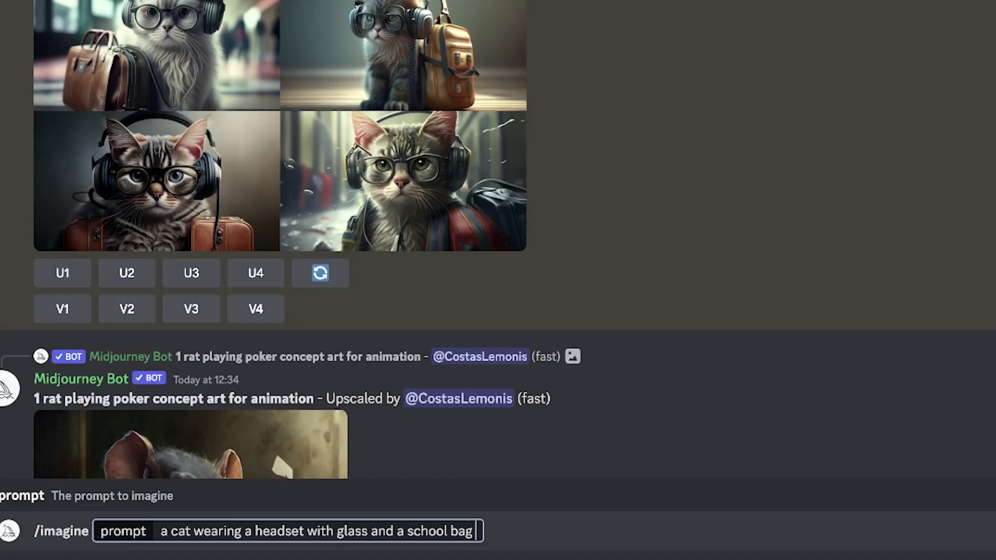
type("--q")
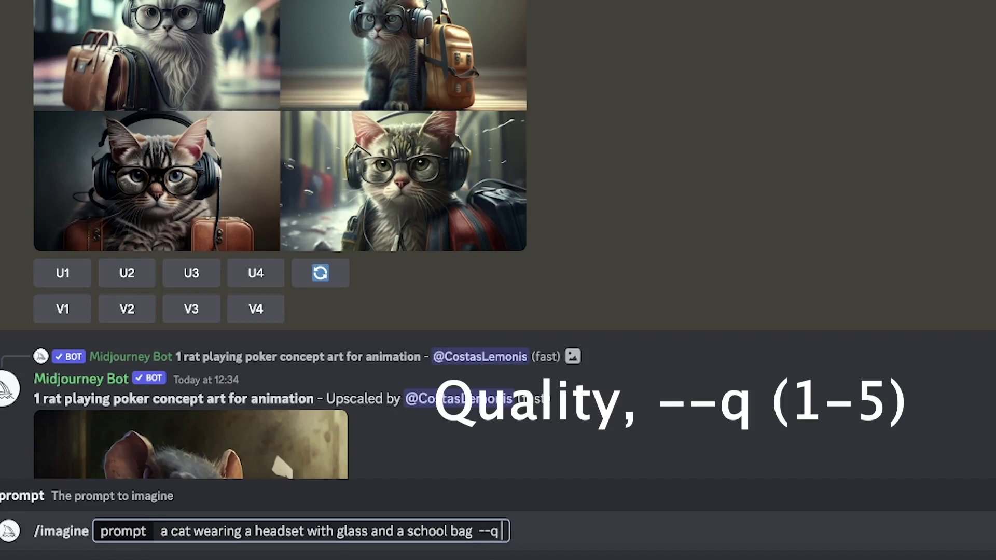
type("3")
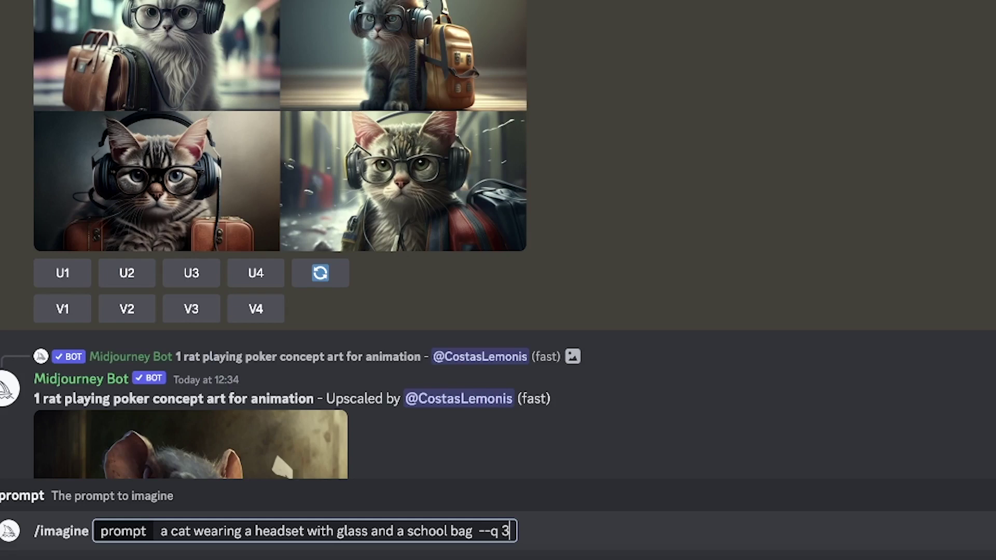
key("Return")
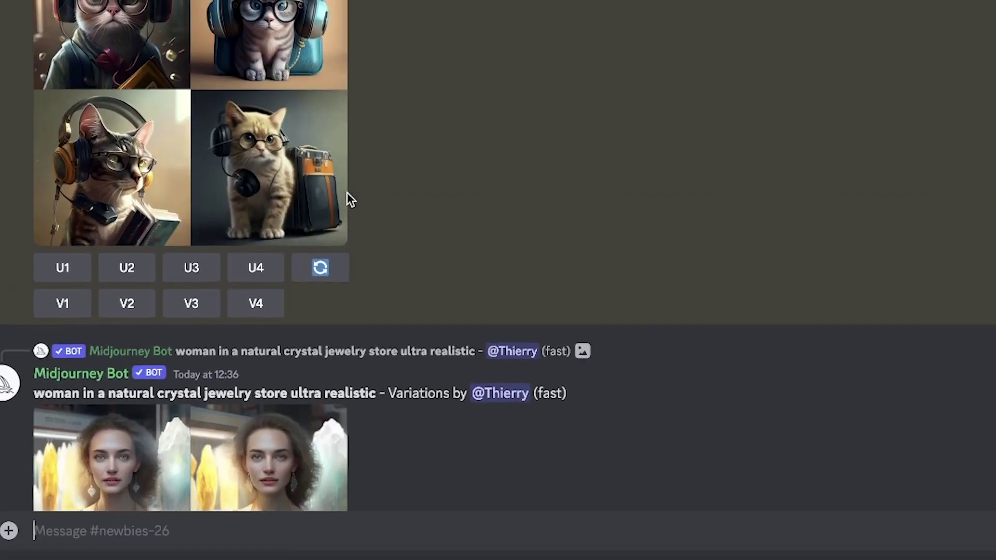
Examine the finished --q 3 cat grid enlarged and return to the channel.
scroll(346, 88, "up", 2)
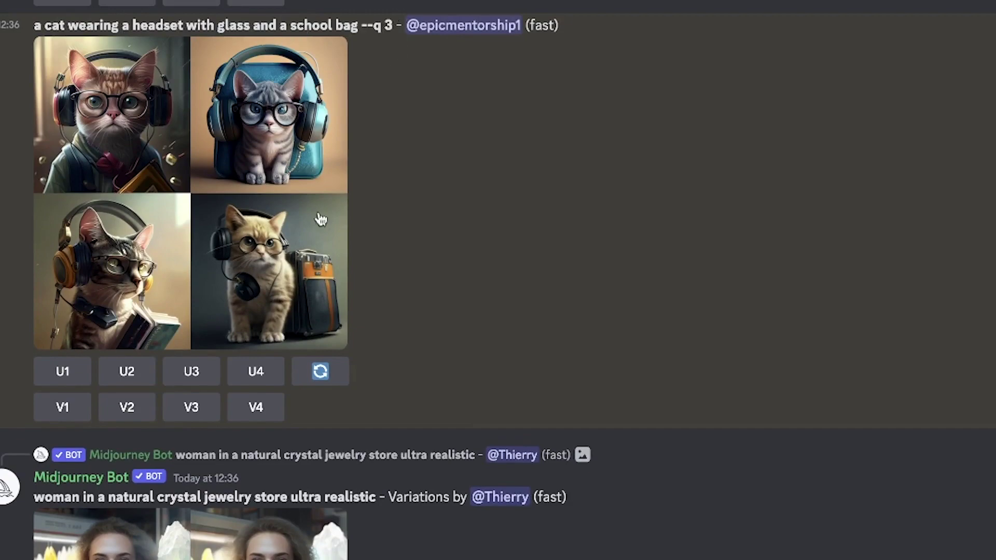
left_click(221, 222)
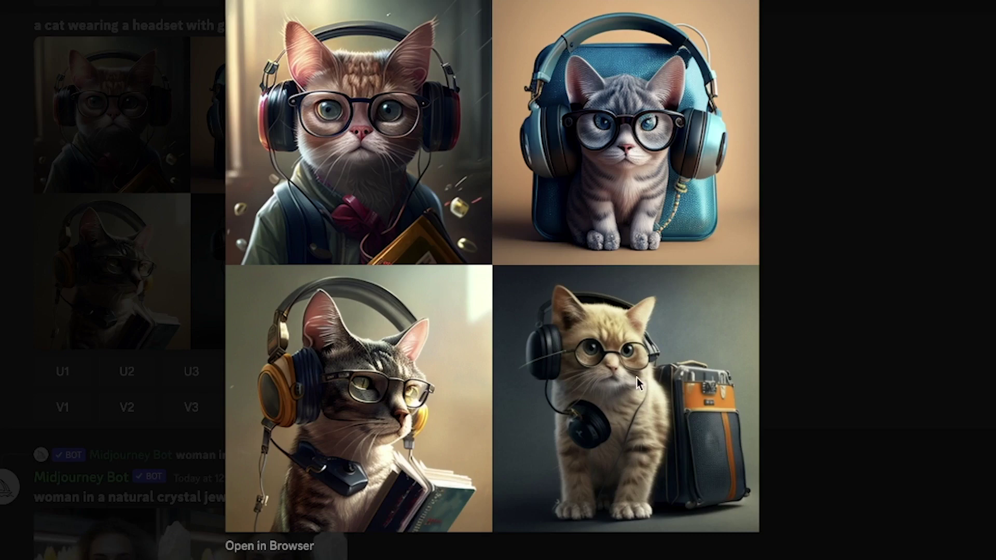
left_click(923, 262)
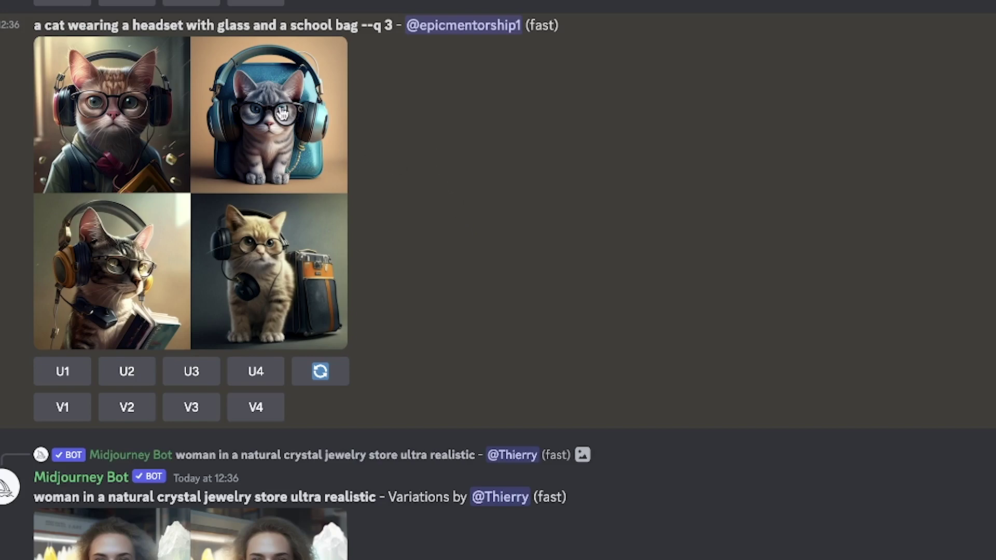
Enlarge the --q 3 cat grid and save the image to the Desktop under its suggested file name.
left_click(246, 133)
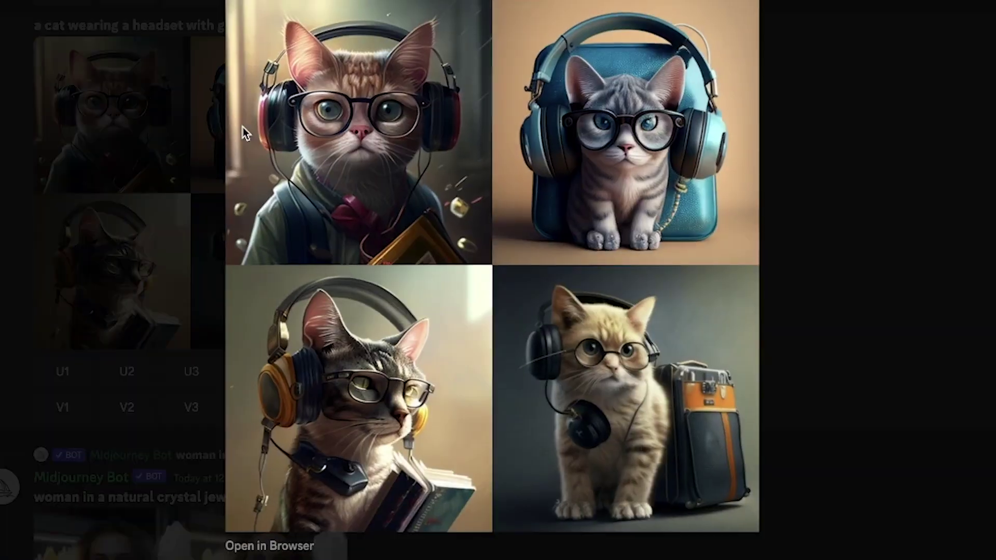
right_click(602, 242)
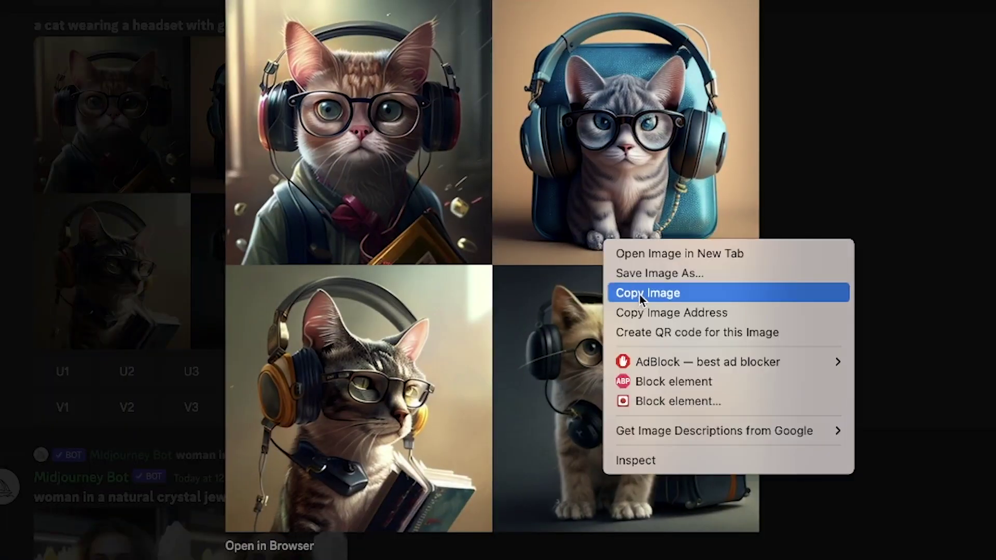
left_click(639, 295)
right_click(627, 241)
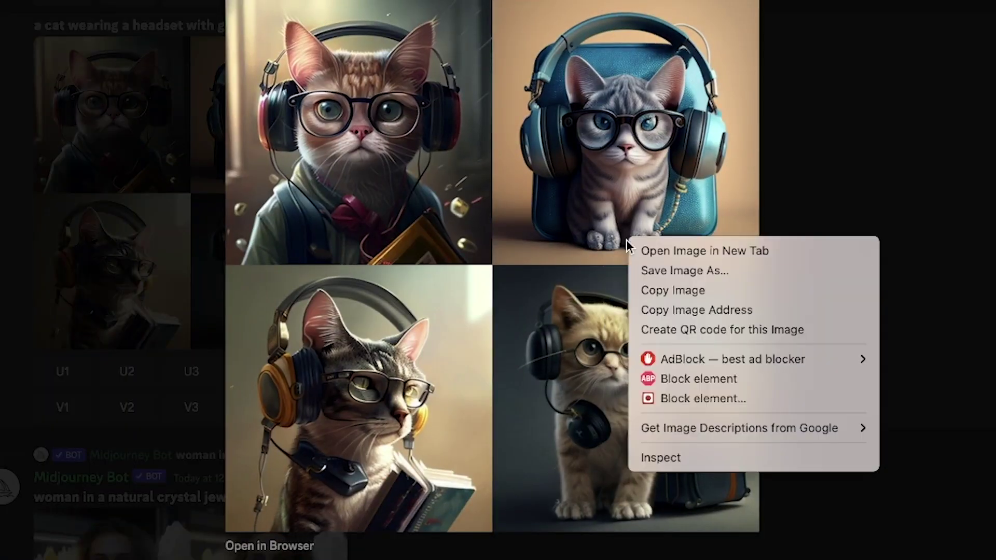
left_click(670, 271)
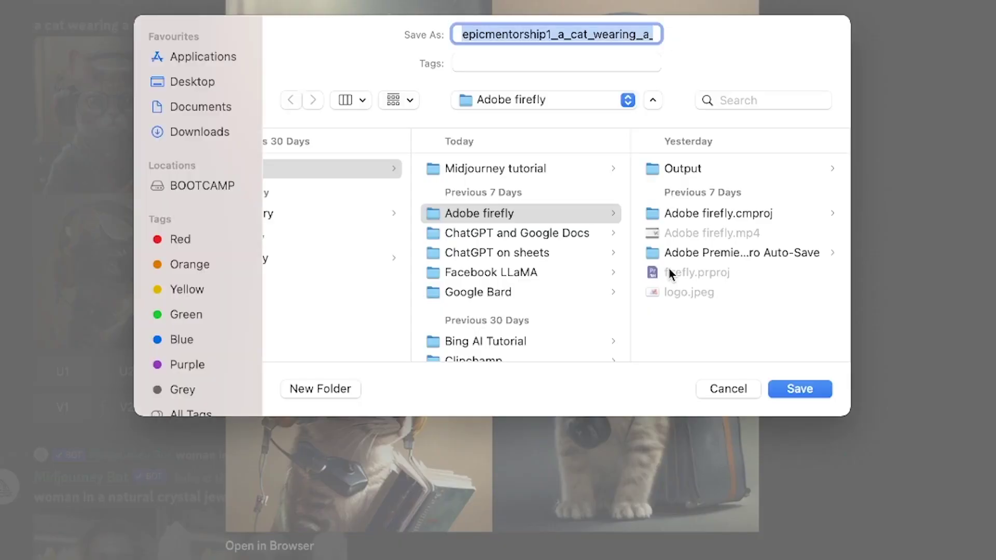
left_click(193, 85)
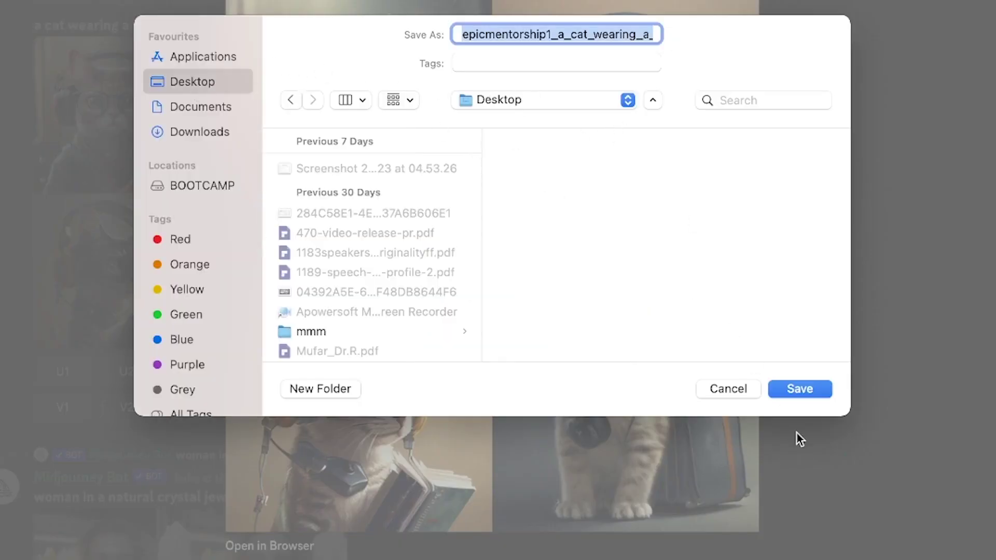
left_click(797, 389)
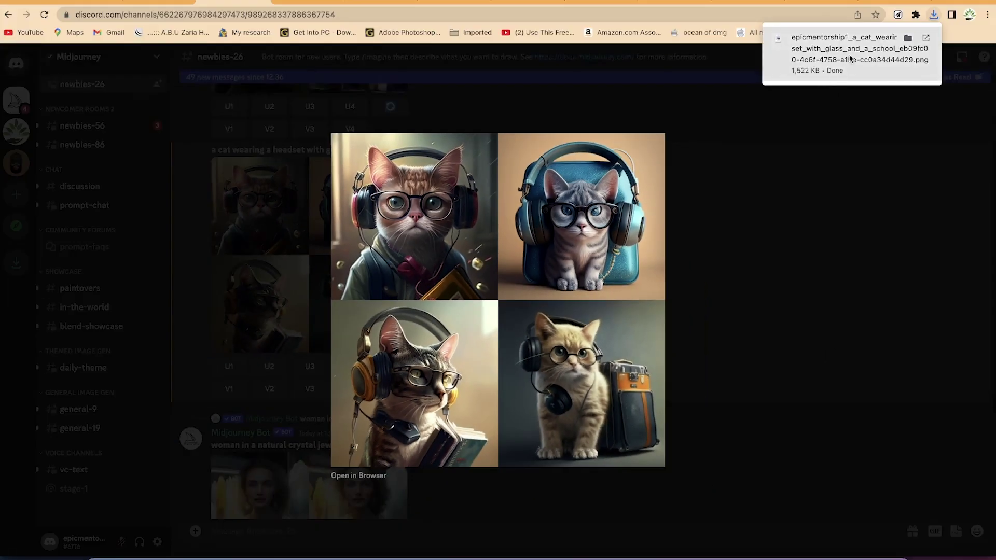
Open the downloaded cat grid image, inspect its details at closer zoom, and close the image viewer.
left_click(849, 59)
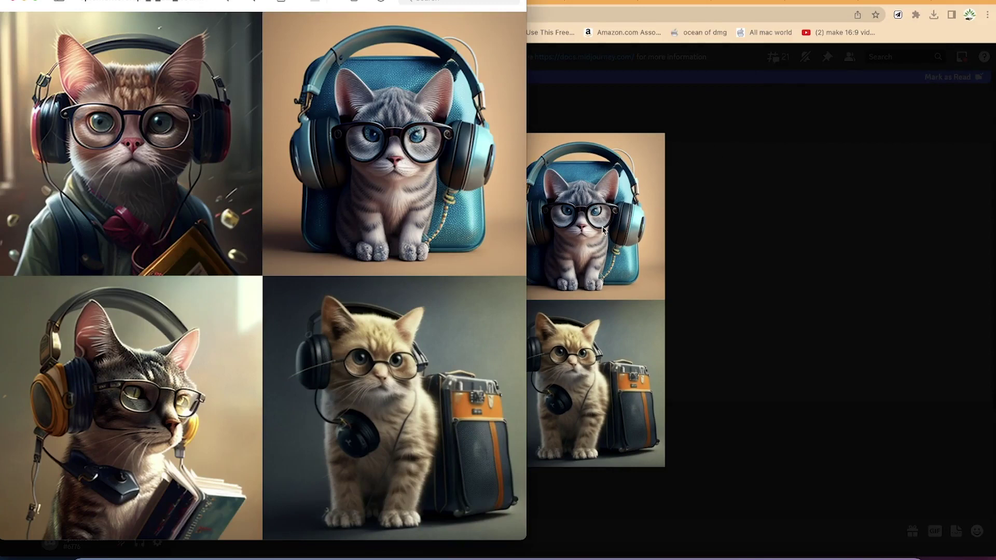
scroll(217, 211, "up", 2)
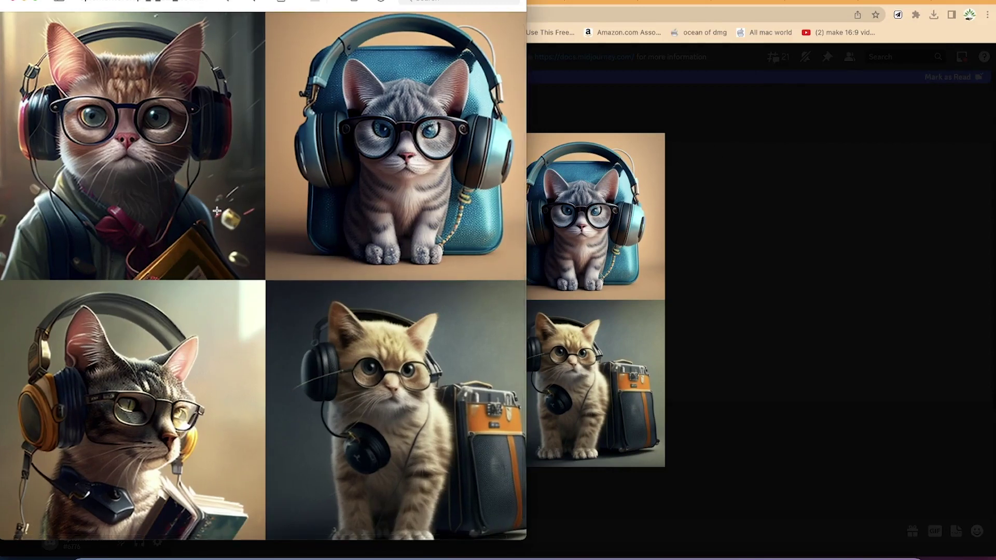
scroll(202, 182, "up", 2)
scroll(202, 182, "up", 2)
scroll(203, 182, "down", 3)
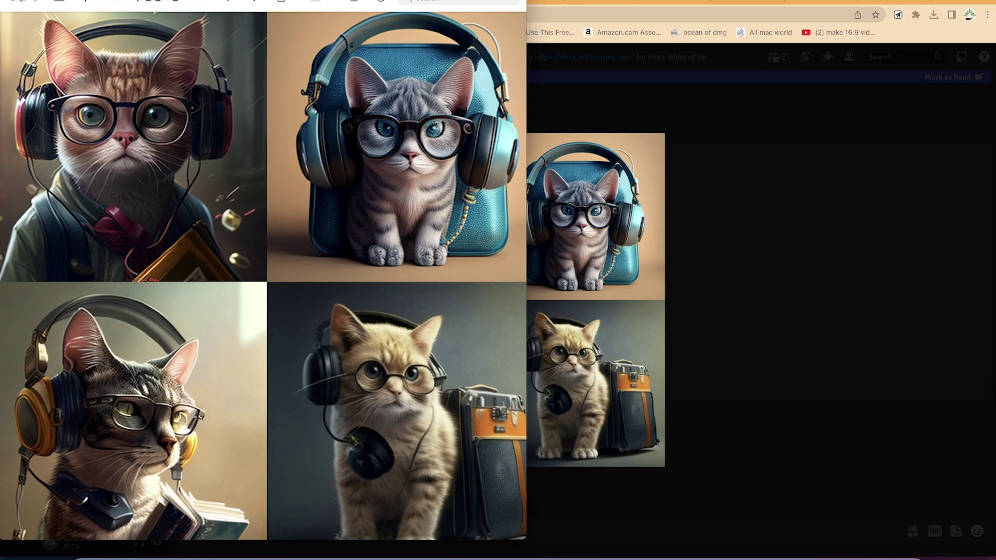
key("super+w")
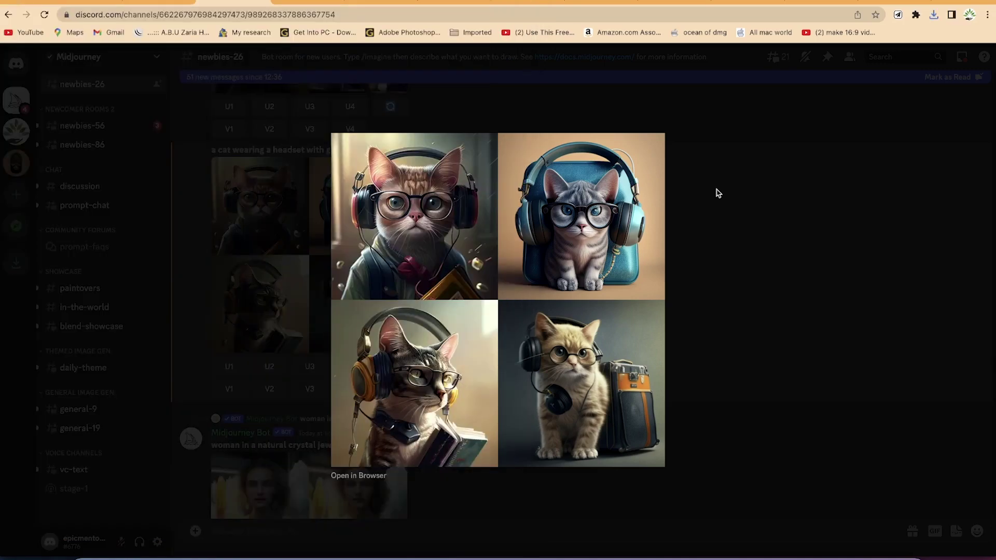